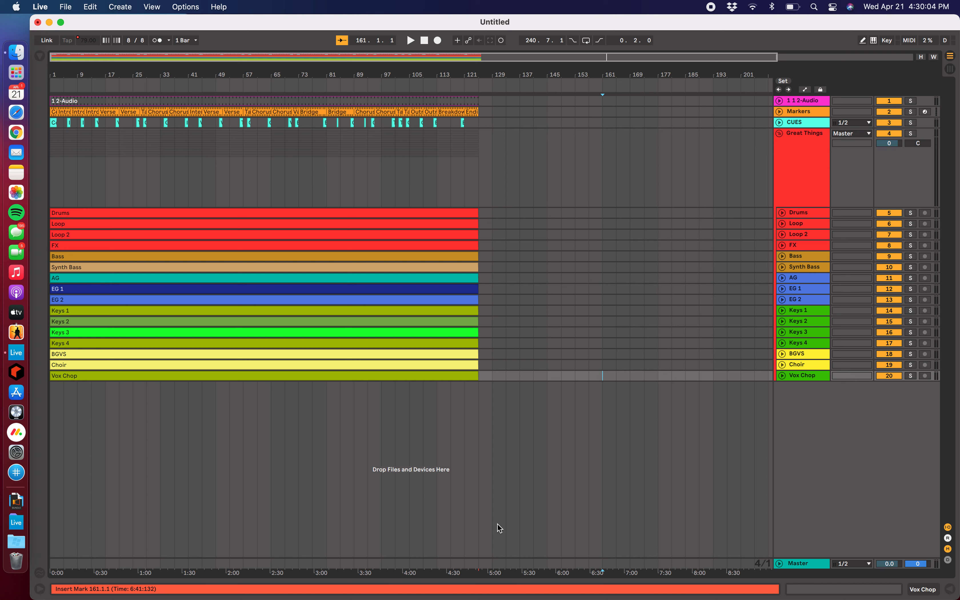
{"action": "left_click", "coordinate": [326, 448]}
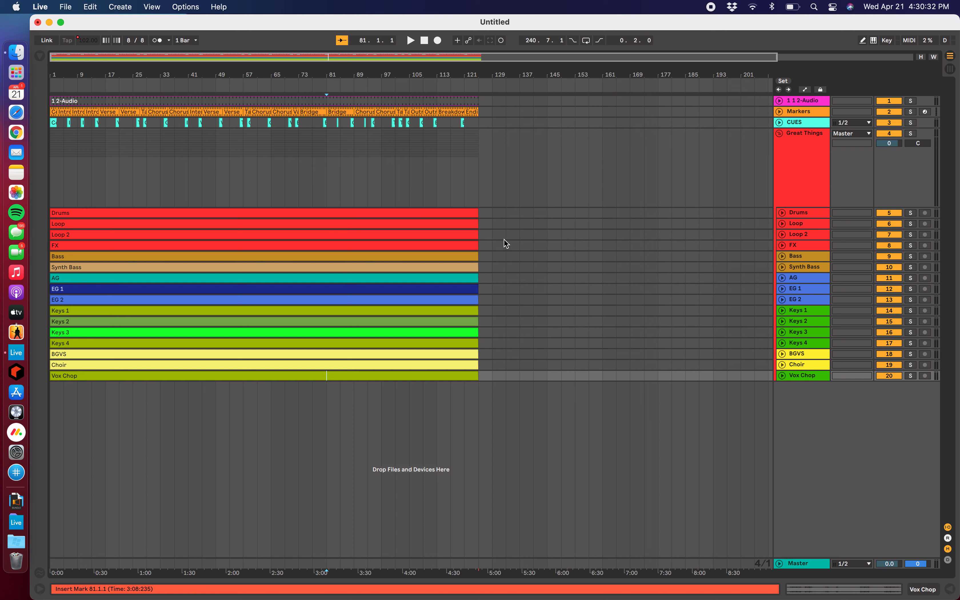
{"action": "left_click", "coordinate": [424, 375]}
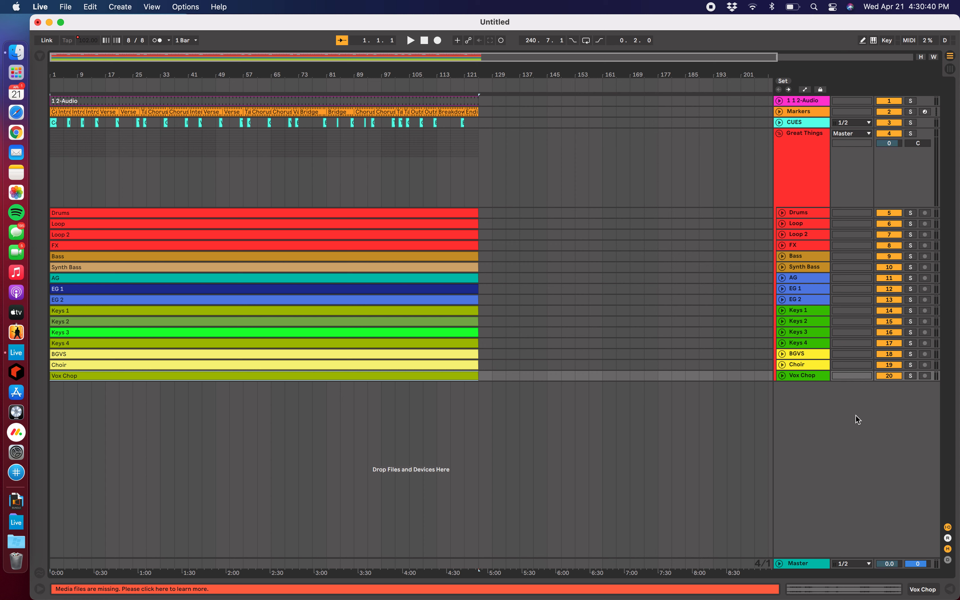
{"action": "left_click", "coordinate": [538, 522]}
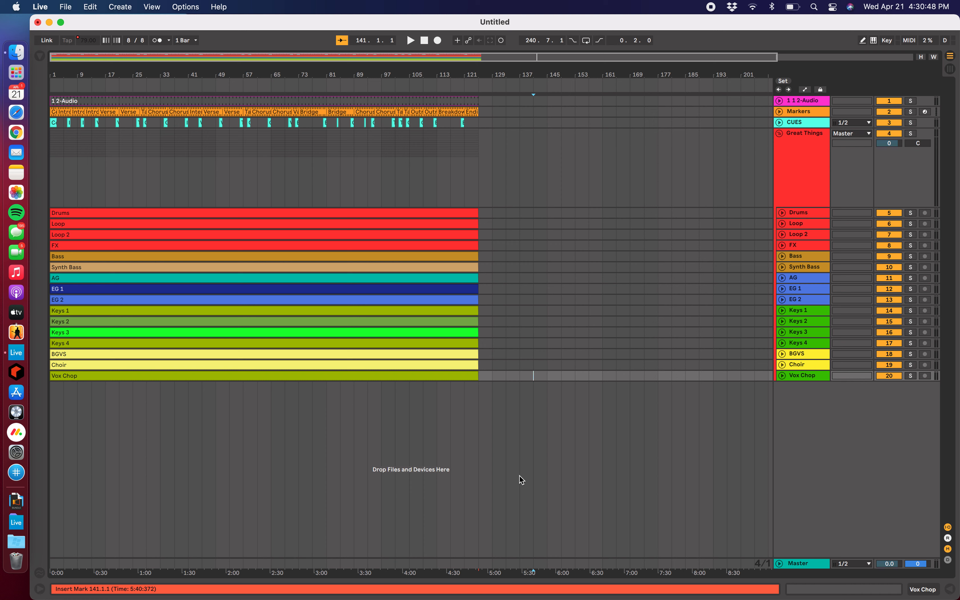
Step: Open Audio MIDI Setup through a system search and show its MIDI Studio window
{"action": "key", "text": "super+space"}
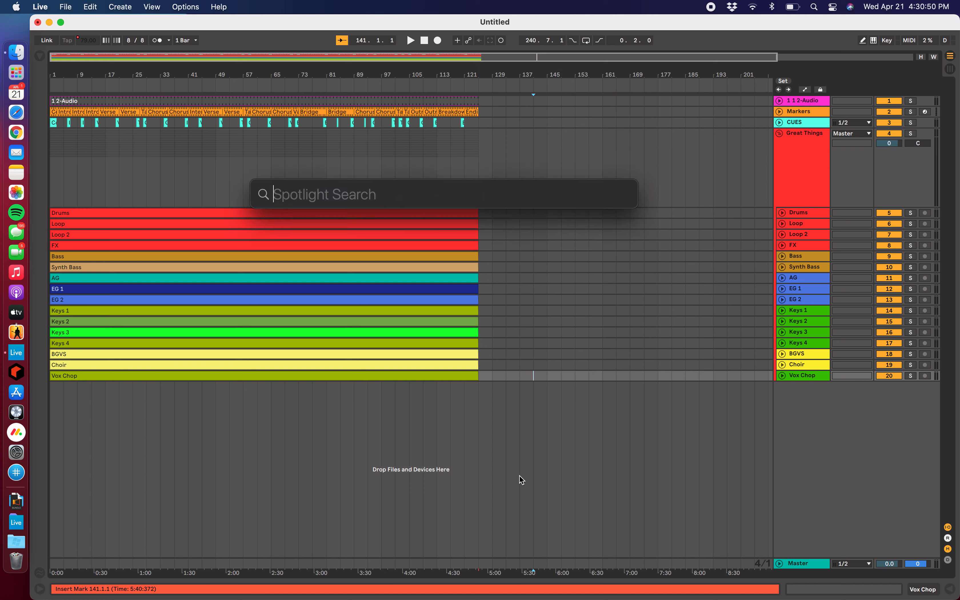
{"action": "type", "text": "midi"}
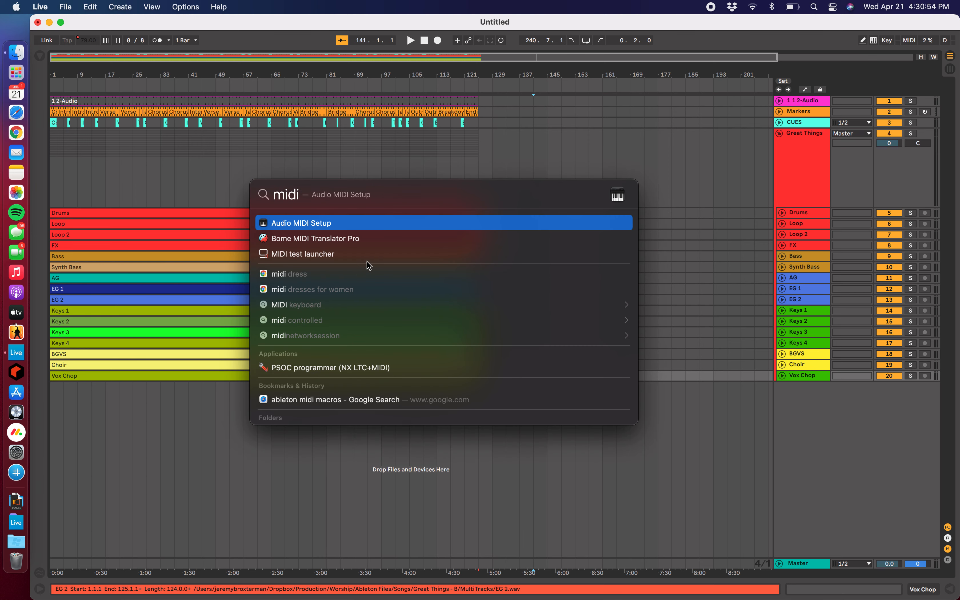
{"action": "left_click", "coordinate": [375, 222]}
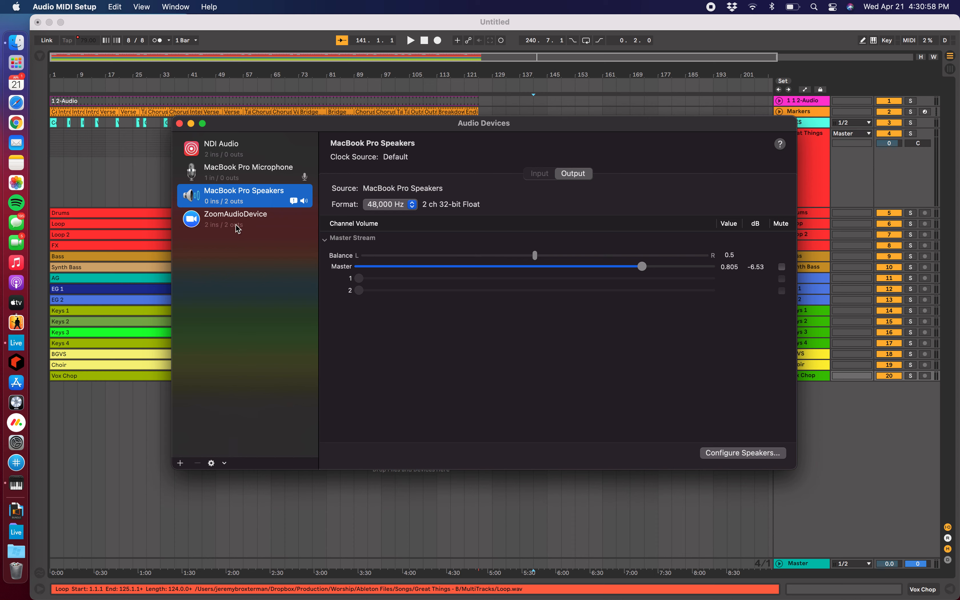
{"action": "left_click_drag", "start_coordinate": [414, 129], "coordinate": [391, 169]}
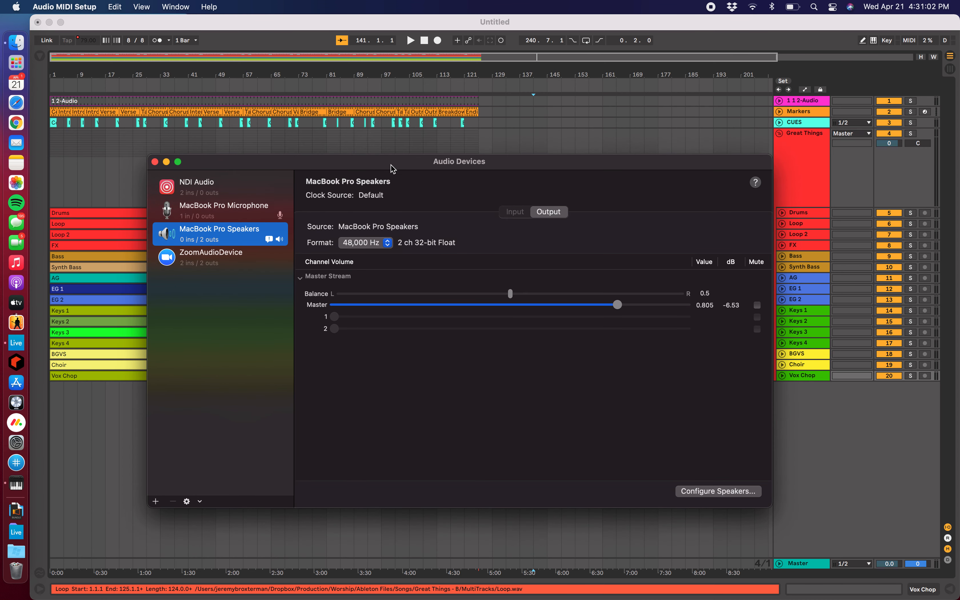
{"action": "left_click", "coordinate": [184, 9]}
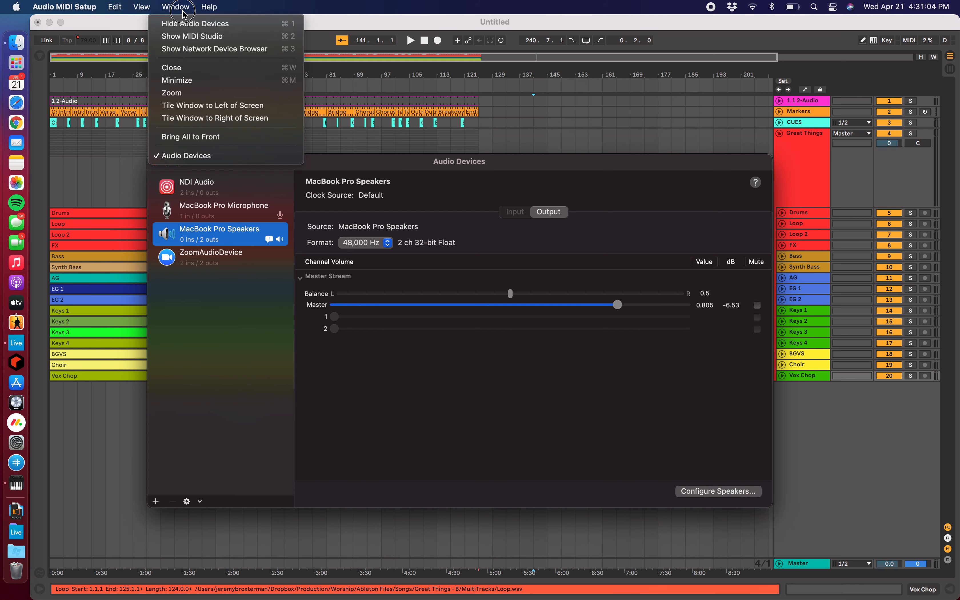
{"action": "left_click", "coordinate": [209, 37]}
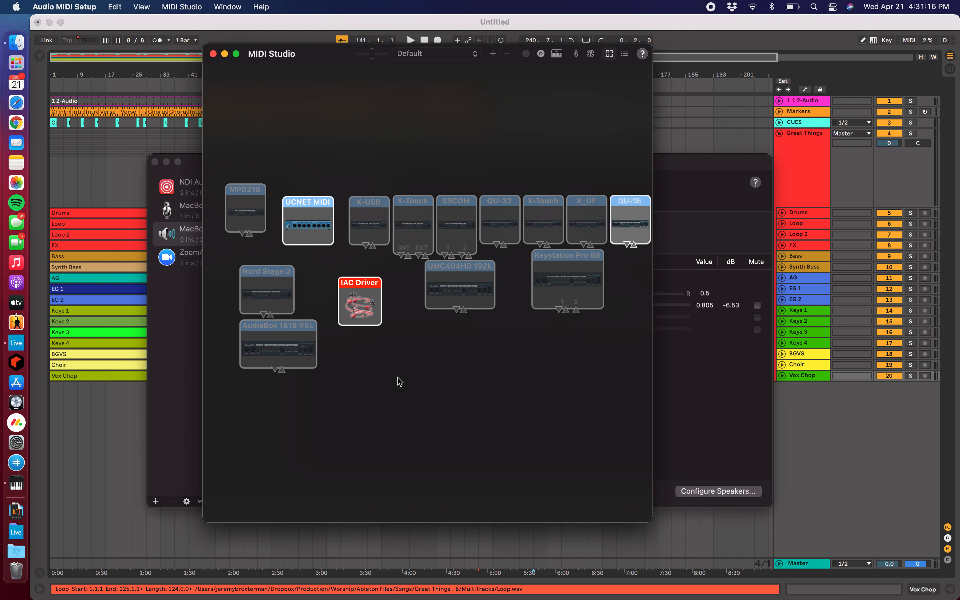
Step: Open the IAC Driver's properties and add a new port after Mainstage
{"action": "double_click", "coordinate": [359, 304]}
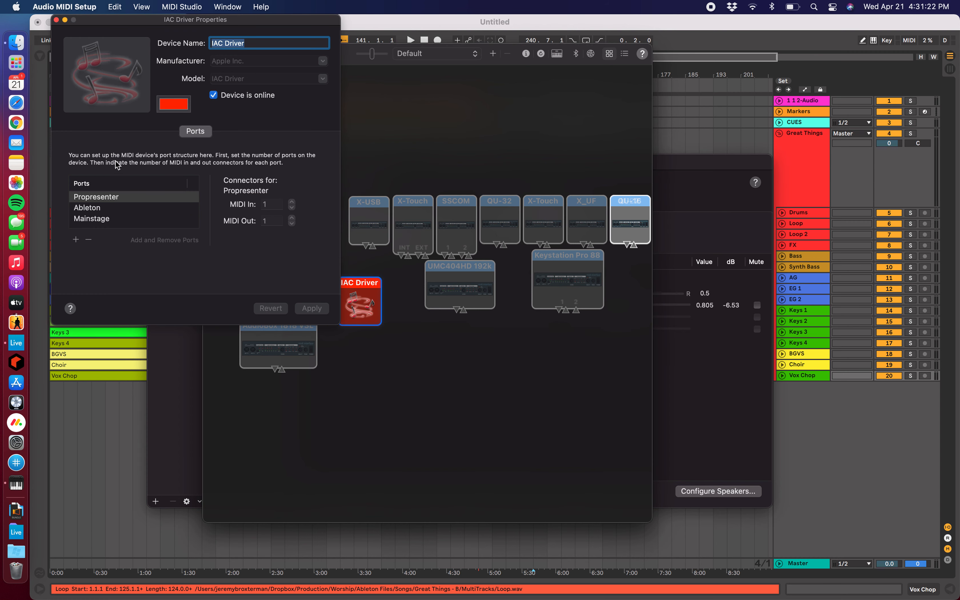
{"action": "left_click", "coordinate": [98, 213]}
{"action": "left_click", "coordinate": [99, 219]}
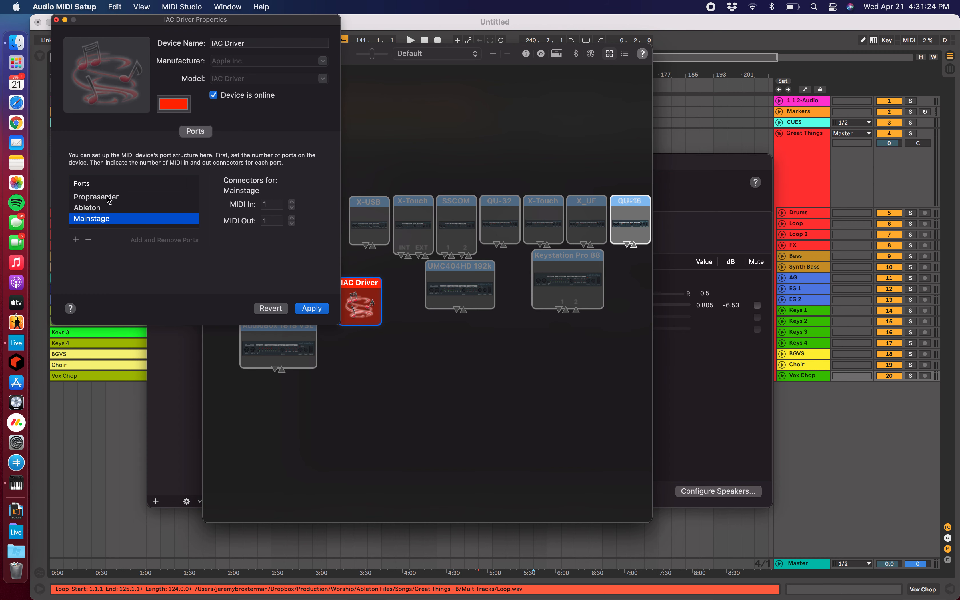
{"action": "left_click", "coordinate": [111, 197]}
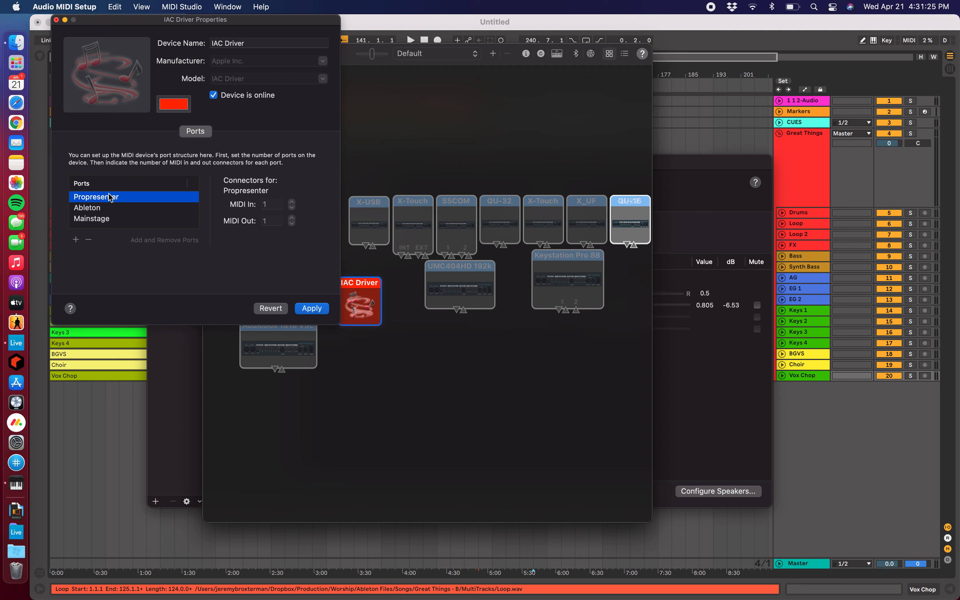
{"action": "left_click", "coordinate": [74, 240]}
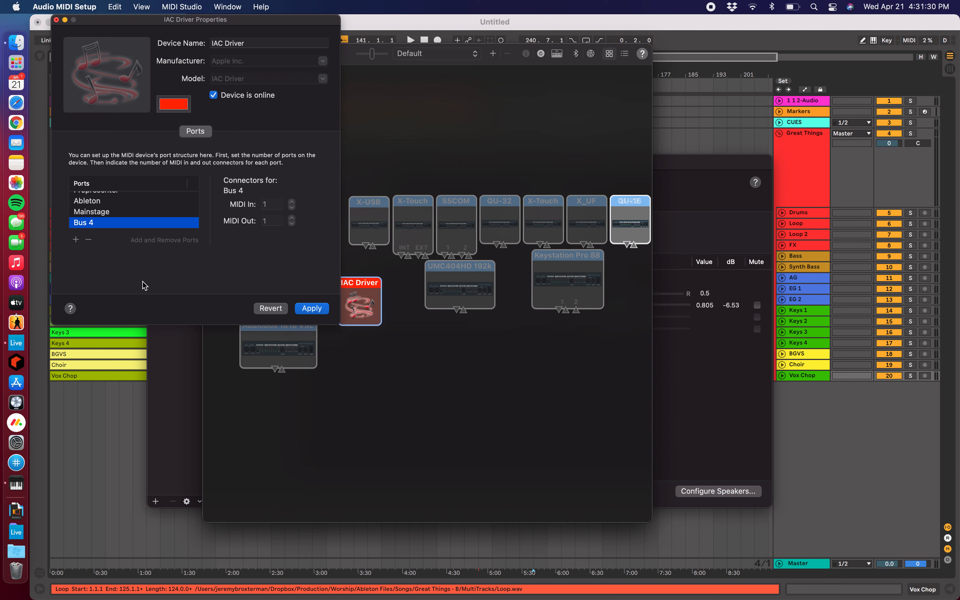
Step: Rename the new IAC Driver port to Track Fade and apply the change
{"action": "left_click", "coordinate": [89, 227]}
{"action": "left_click", "coordinate": [91, 223]}
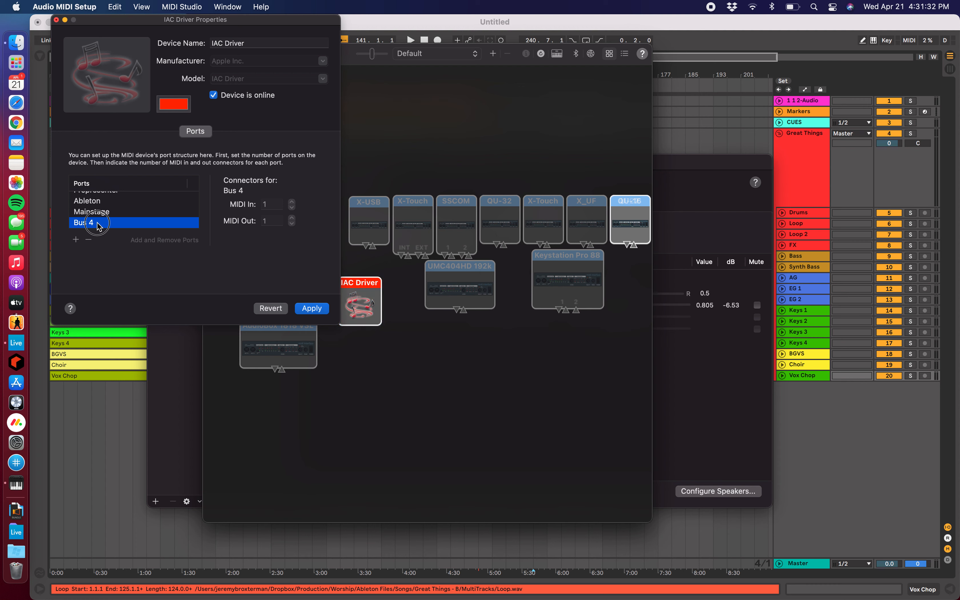
{"action": "left_click_drag", "start_coordinate": [94, 225], "coordinate": [56, 223]}
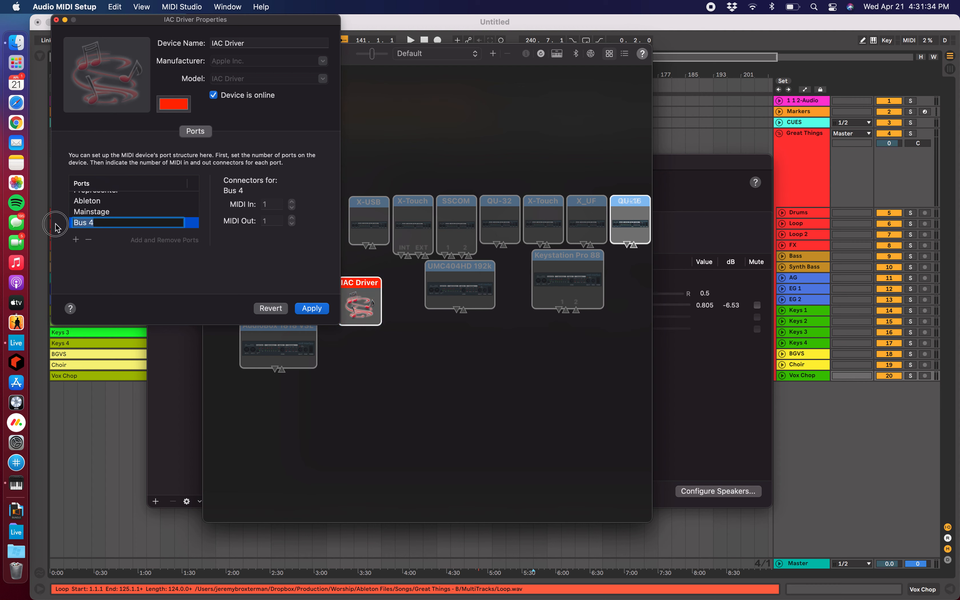
{"action": "type", "text": "Track Fader"}
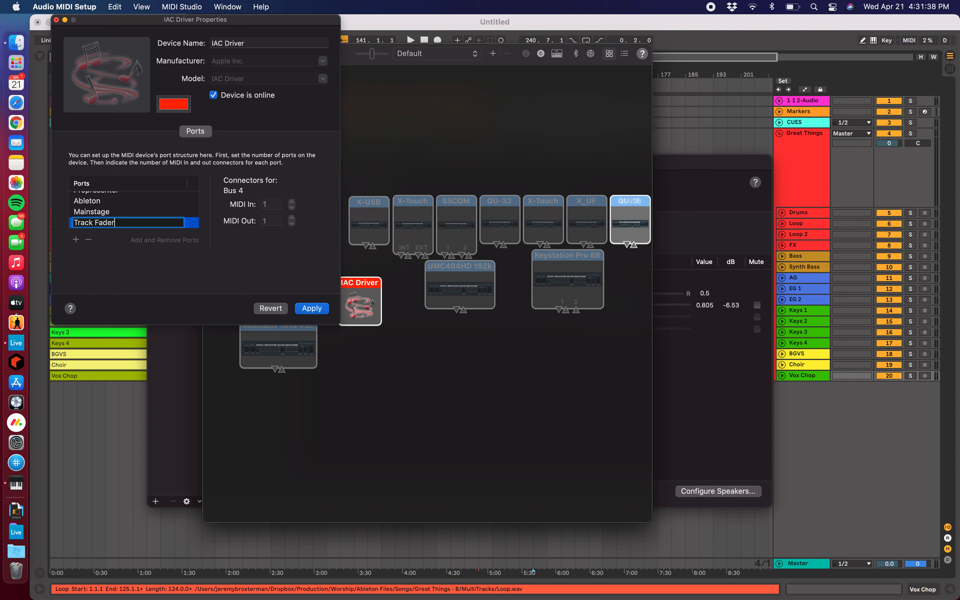
{"action": "key", "text": "BackSpace"}
{"action": "key", "text": "Return"}
{"action": "left_click", "coordinate": [127, 221]}
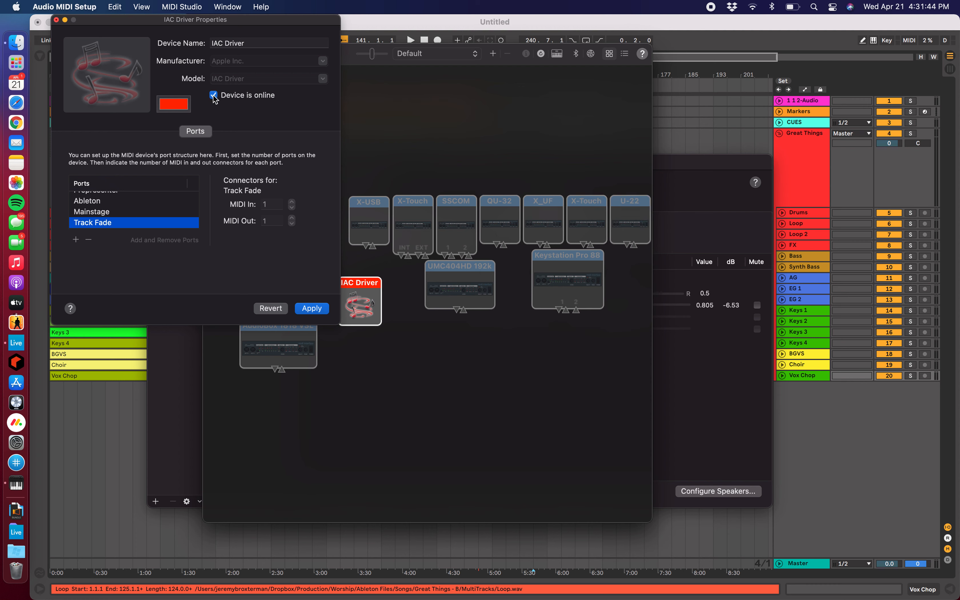
{"action": "left_click", "coordinate": [313, 312]}
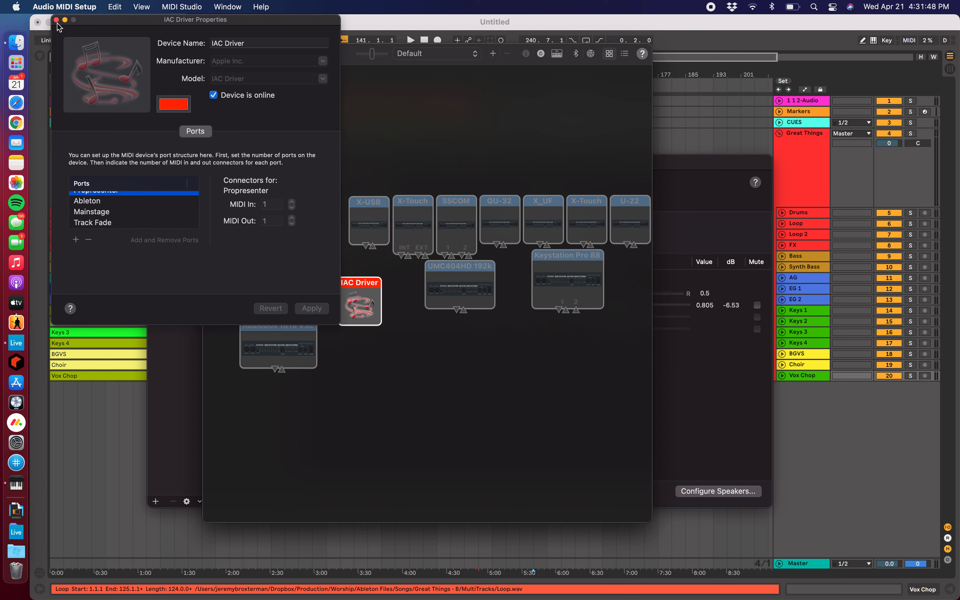
Step: Close the IAC Driver properties and MIDI Studio windows, and quit Audio MIDI Setup to return to Ableton Live
{"action": "left_click", "coordinate": [57, 20]}
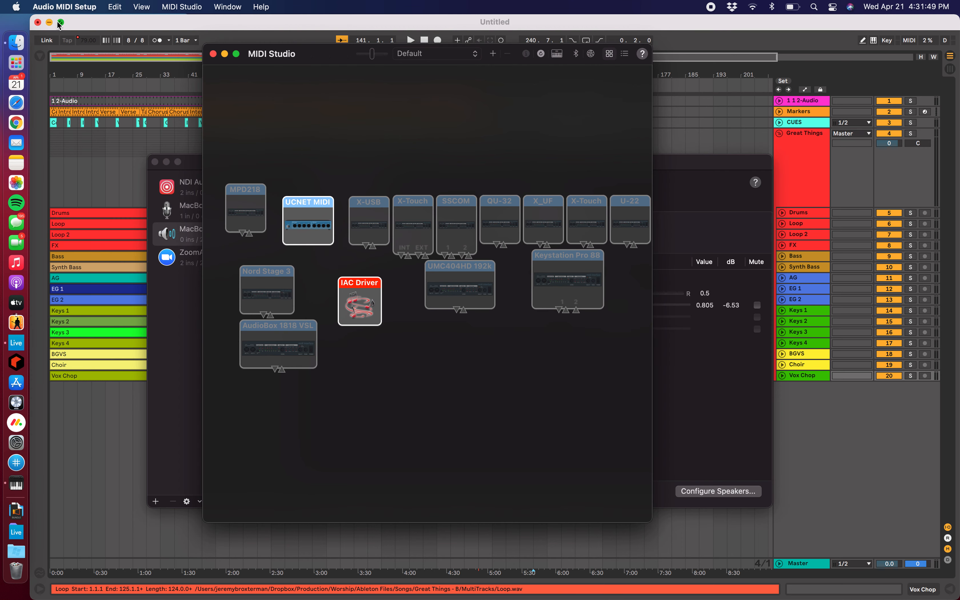
{"action": "left_click", "coordinate": [214, 54]}
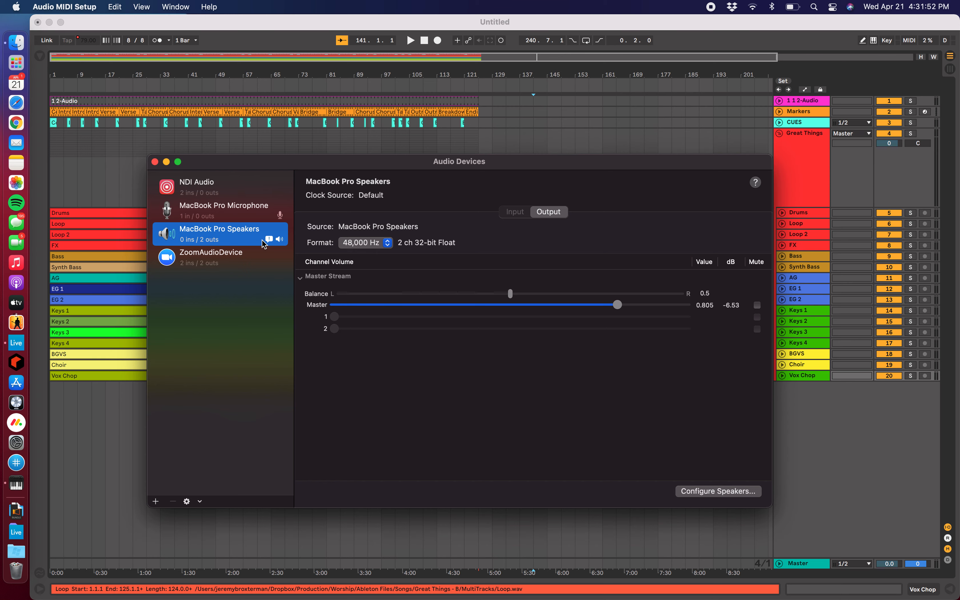
{"action": "key", "text": "super+q"}
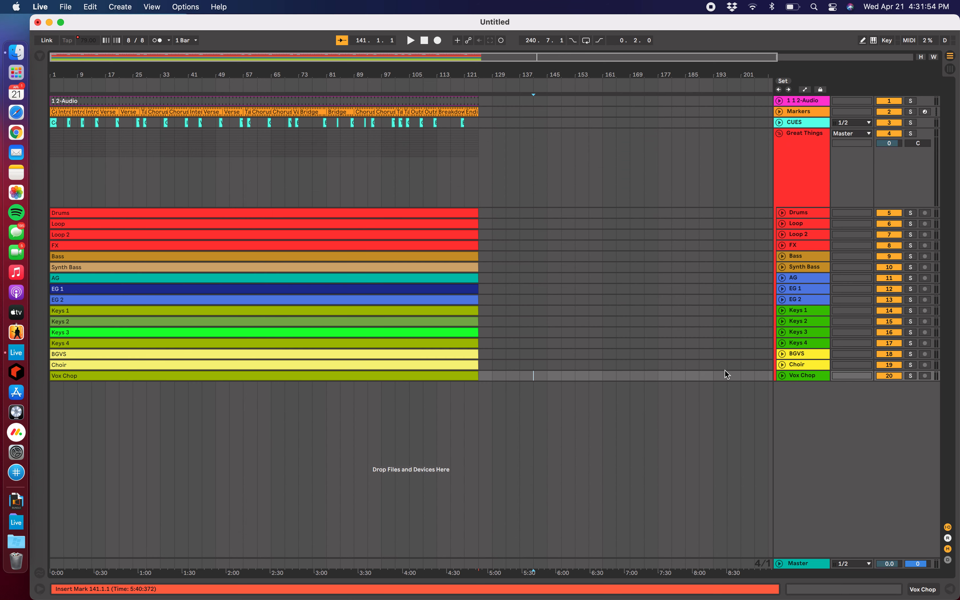
Step: Check the Track, Sync and Remote settings of the IAC Driver (Track Fade) MIDI ports in the preferences
{"action": "left_click", "coordinate": [630, 447]}
{"action": "left_click", "coordinate": [45, 8]}
{"action": "left_click", "coordinate": [60, 40]}
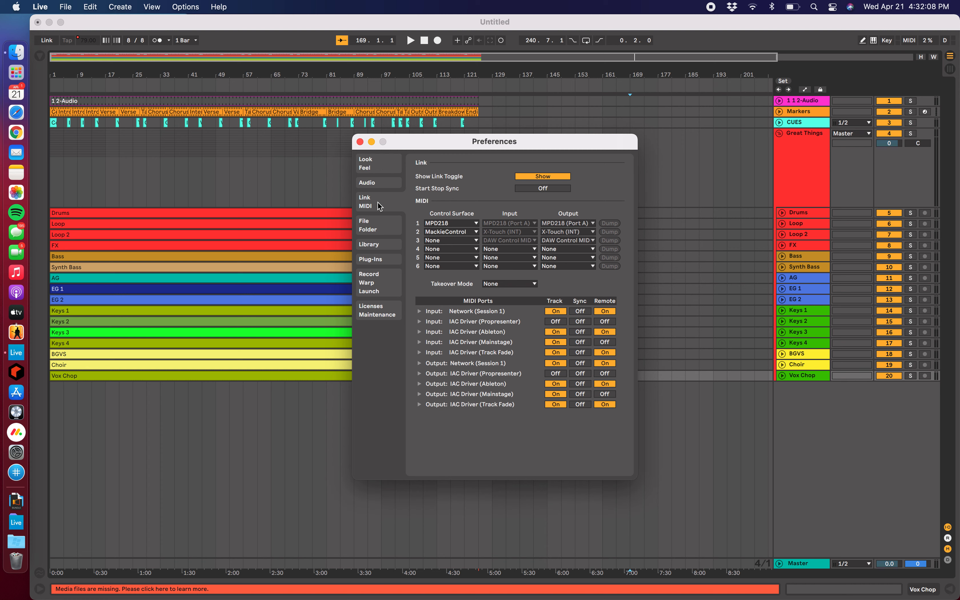
{"action": "left_click", "coordinate": [485, 356]}
{"action": "left_click", "coordinate": [360, 142]}
Step: Insert a new MIDI track below Vox Chop and name it Fade
{"action": "left_click", "coordinate": [561, 430]}
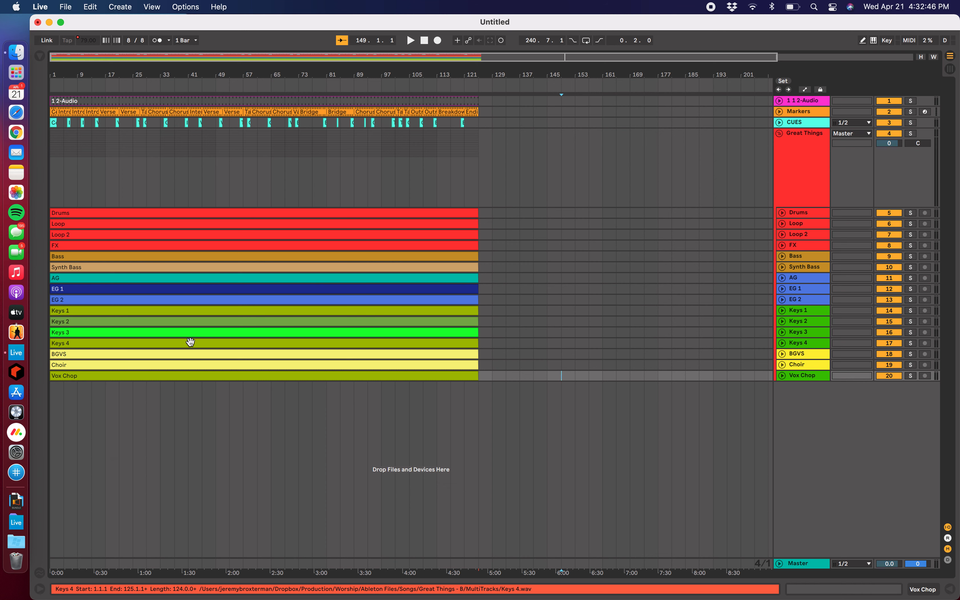
{"action": "key", "text": "super+shift+t"}
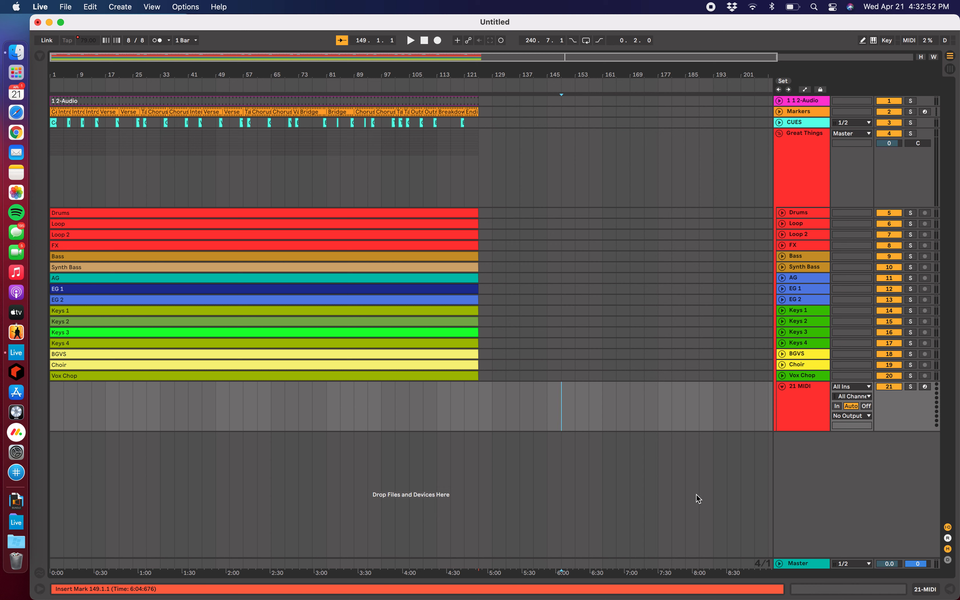
{"action": "left_click", "coordinate": [802, 412]}
{"action": "key", "text": "super+r"}
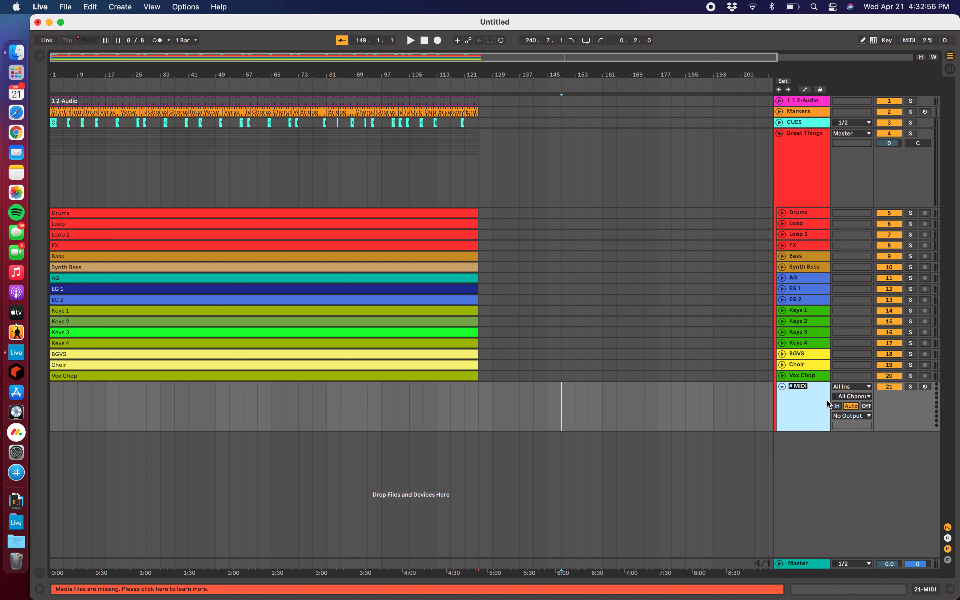
{"action": "type", "text": "Fade"}
{"action": "key", "text": "Return"}
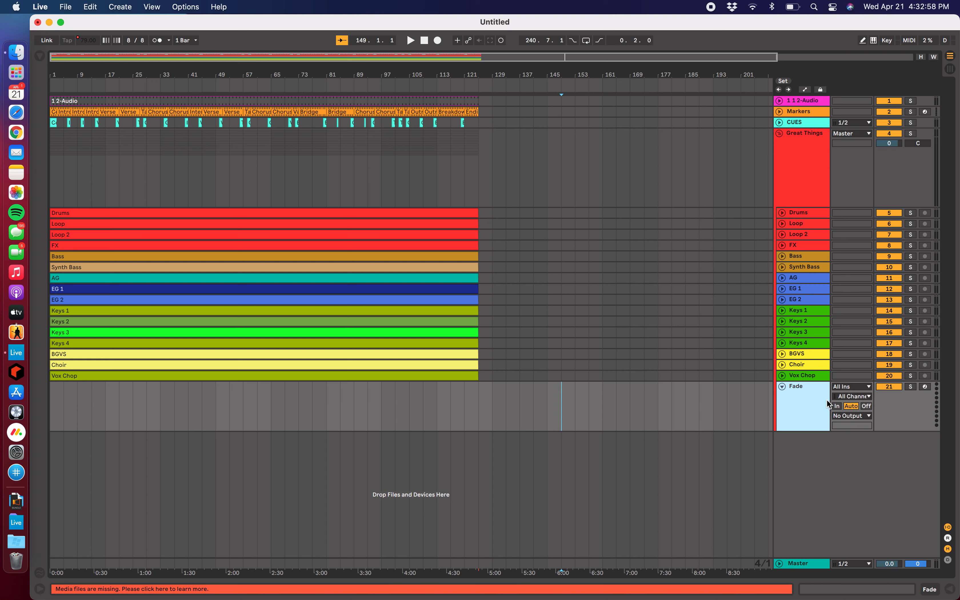
{"action": "left_click", "coordinate": [767, 419]}
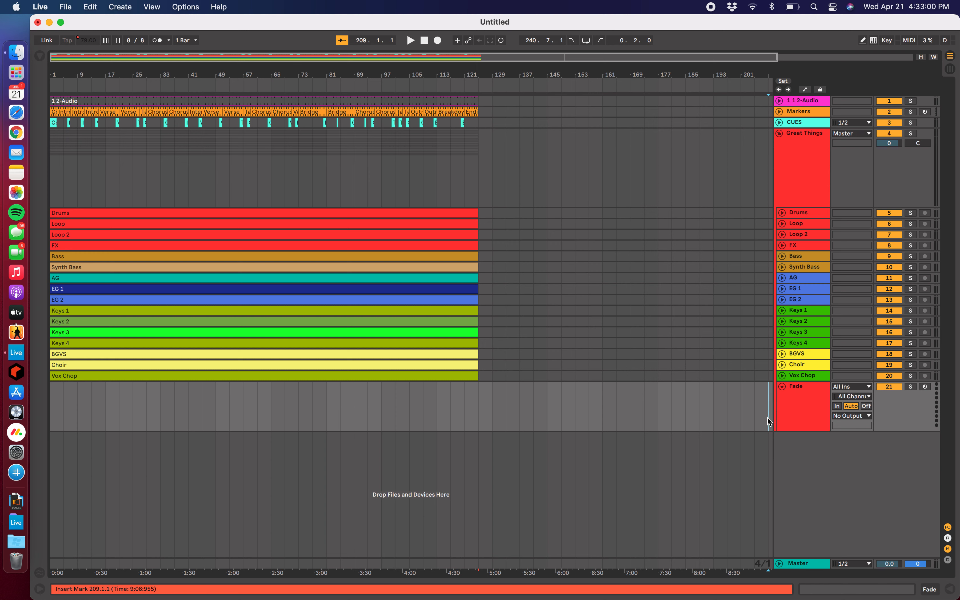
Step: Set the Fade track's MIDI input to No Input and its output to IAC Driver (Track Fade)
{"action": "left_click", "coordinate": [792, 399]}
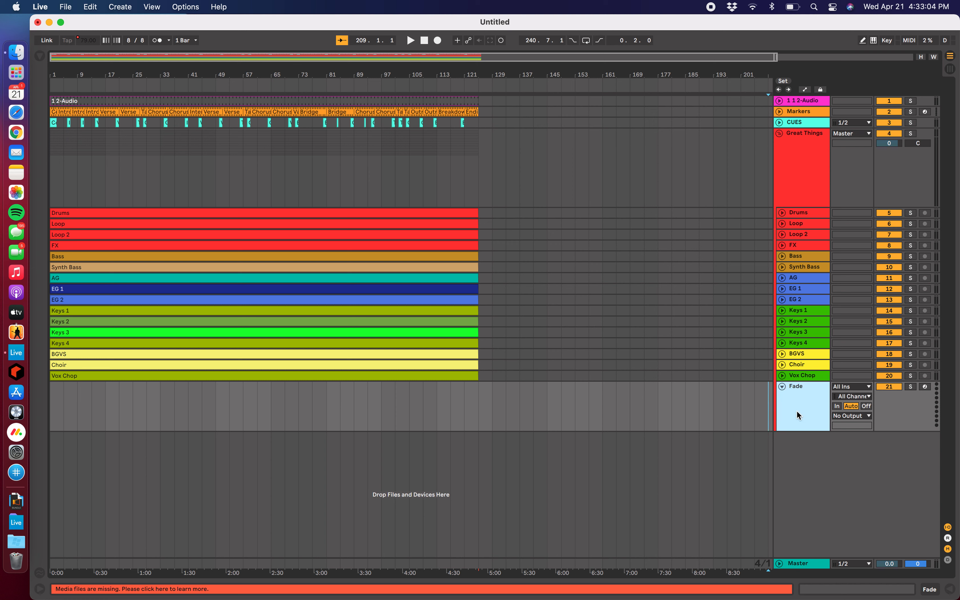
{"action": "left_click", "coordinate": [854, 386]}
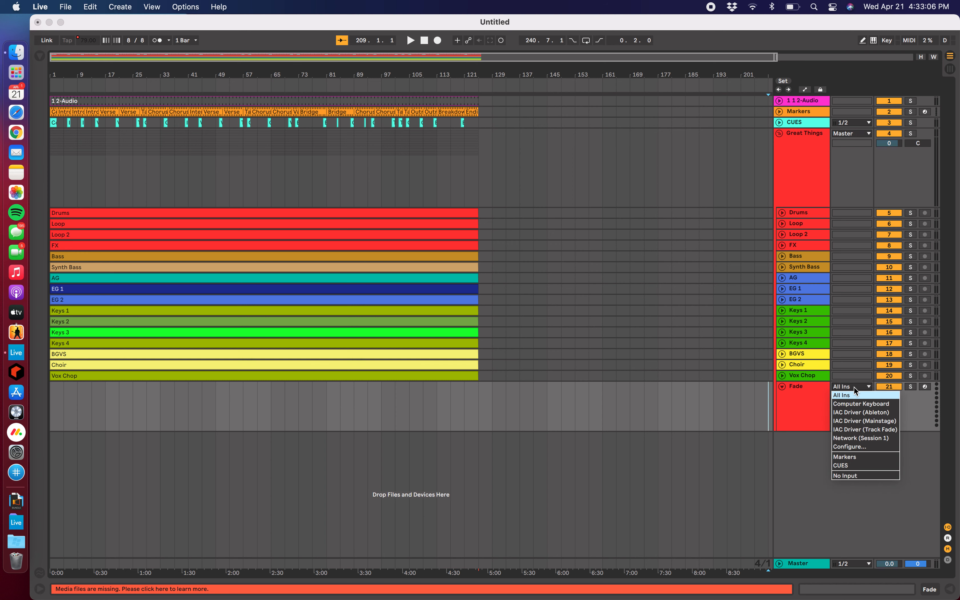
{"action": "left_click", "coordinate": [866, 476]}
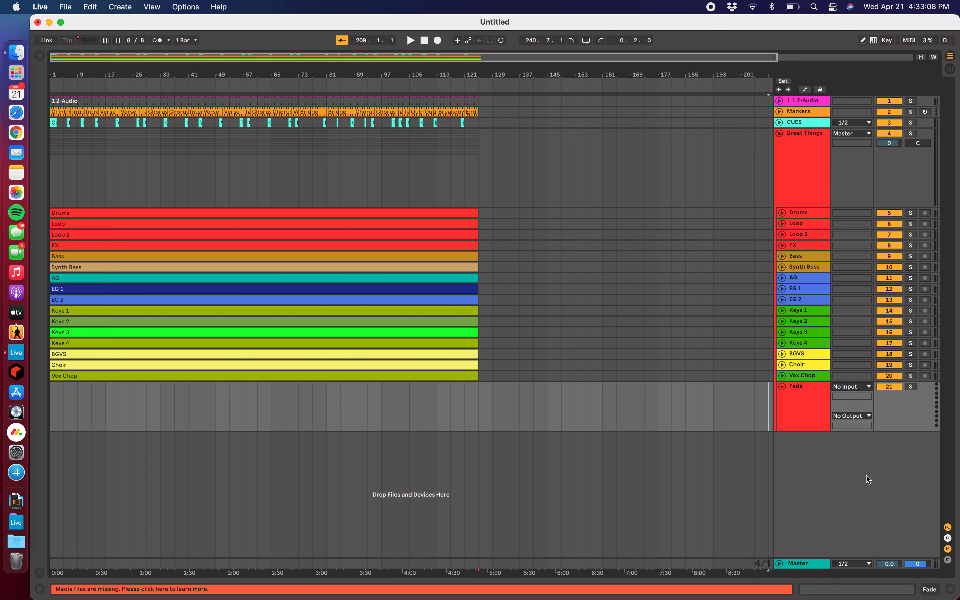
{"action": "left_click", "coordinate": [862, 416]}
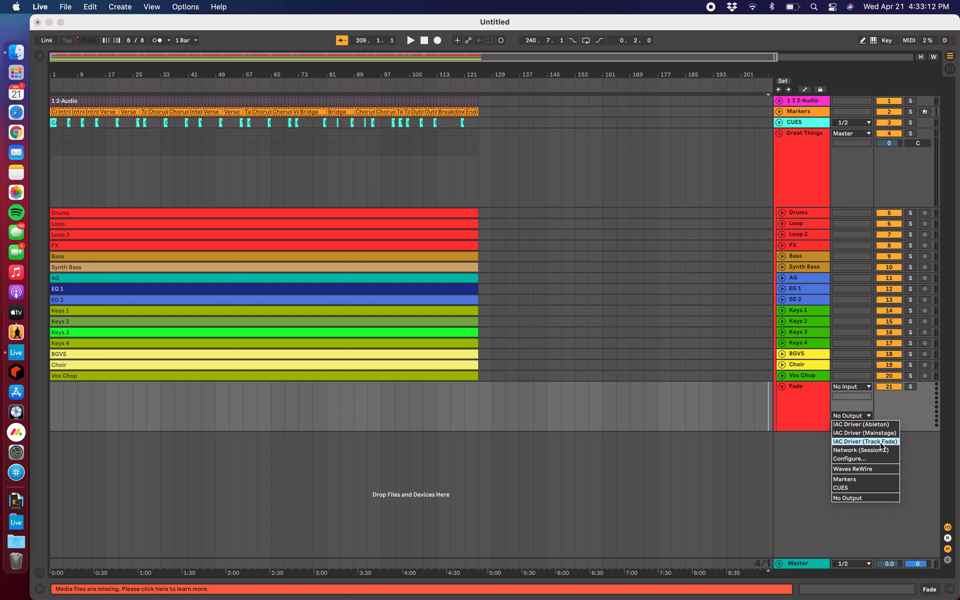
{"action": "left_click", "coordinate": [861, 440]}
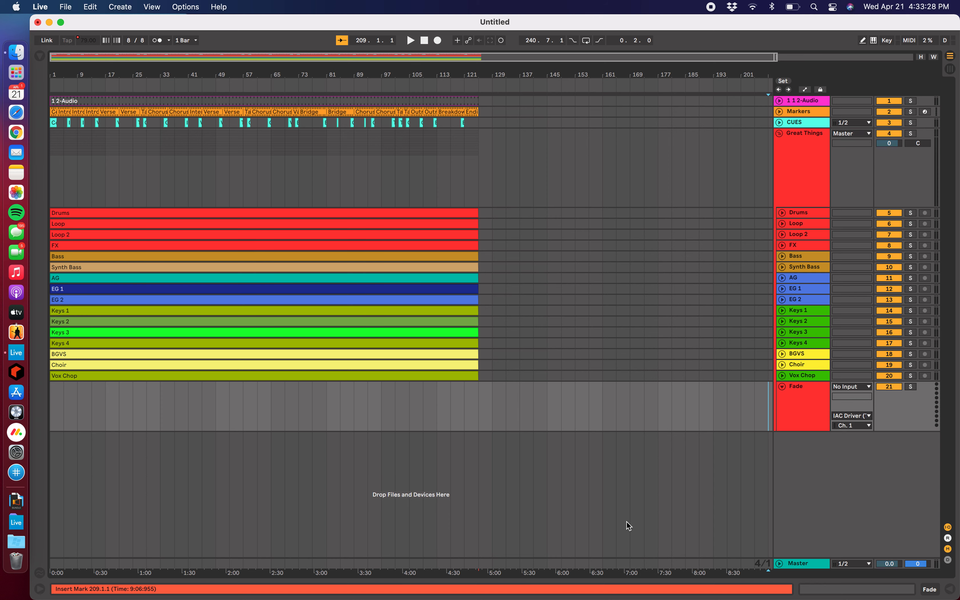
Step: Create a 4-bar MIDI clip on the Fade track and move it to start at bar 93
{"action": "double_click", "coordinate": [483, 397]}
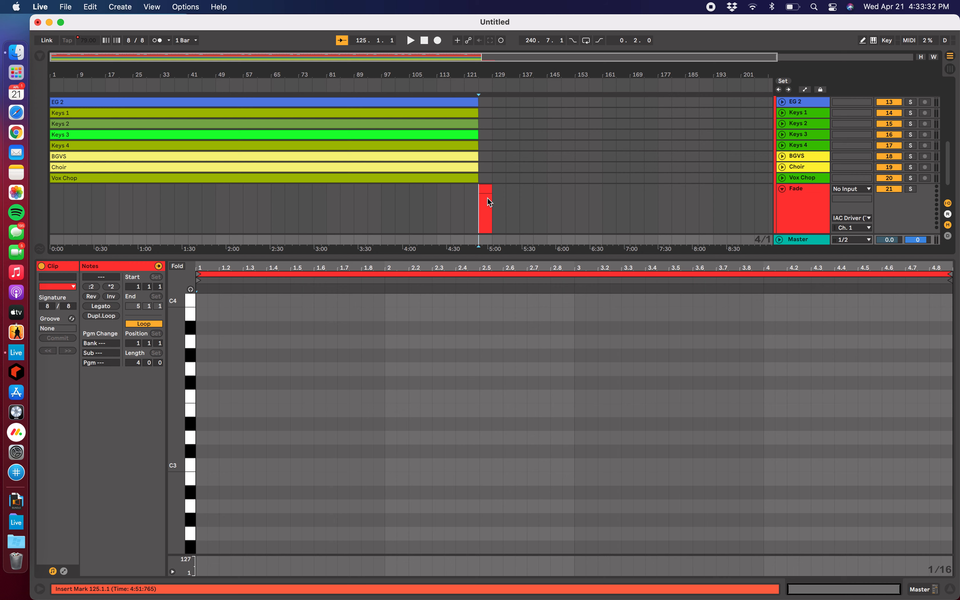
{"action": "left_click", "coordinate": [493, 188]}
{"action": "left_click", "coordinate": [488, 188]}
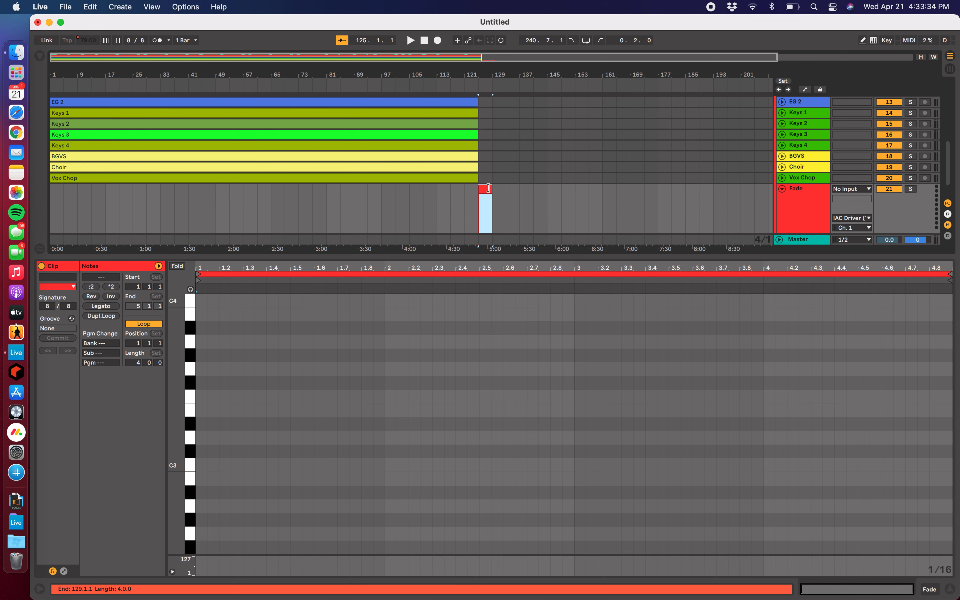
{"action": "left_click_drag", "start_coordinate": [488, 188], "coordinate": [371, 191]}
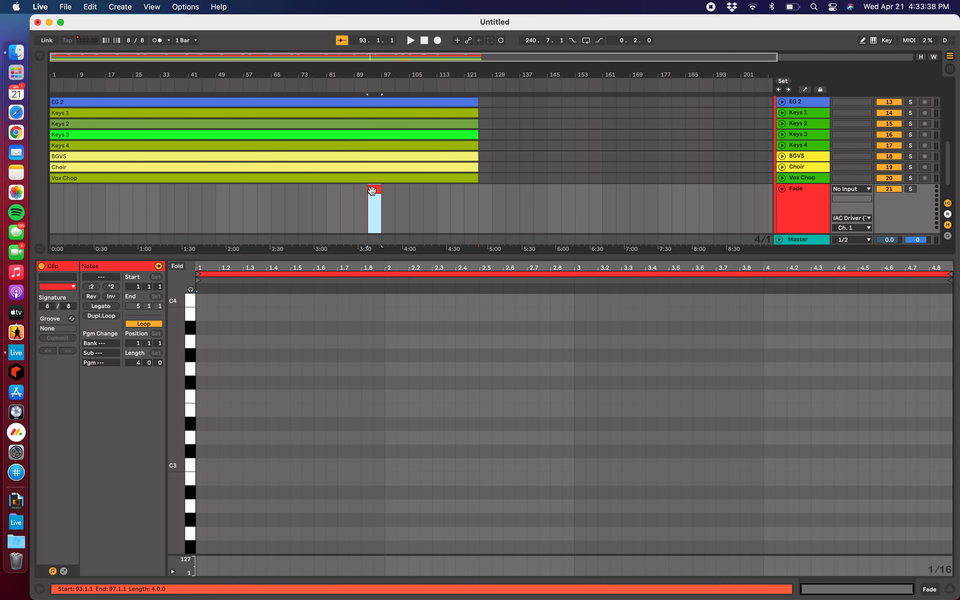
Step: Add a short C3 note and a one-bar F7 note at the start of the Fade clip
{"action": "double_click", "coordinate": [198, 466]}
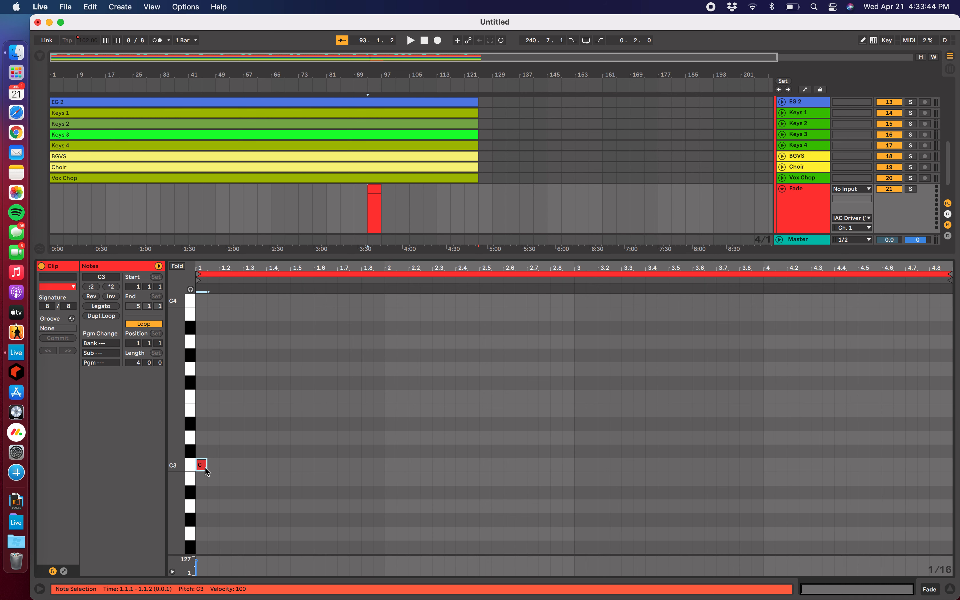
{"action": "scroll", "coordinate": [250, 365], "scroll_direction": "up", "scroll_amount": 10}
{"action": "left_click", "coordinate": [203, 371]}
{"action": "double_click", "coordinate": [201, 369]}
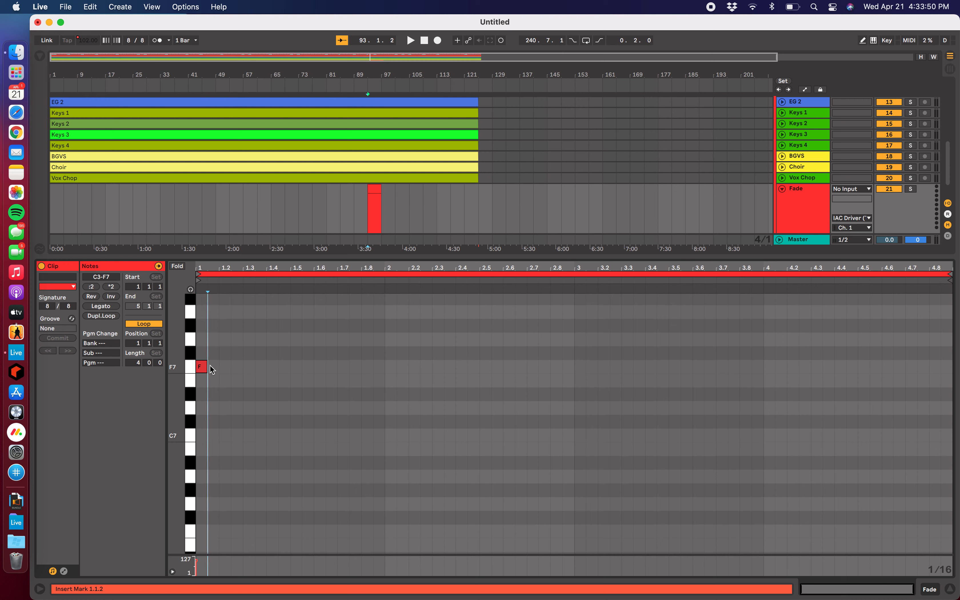
{"action": "left_click_drag", "start_coordinate": [204, 366], "coordinate": [386, 375]}
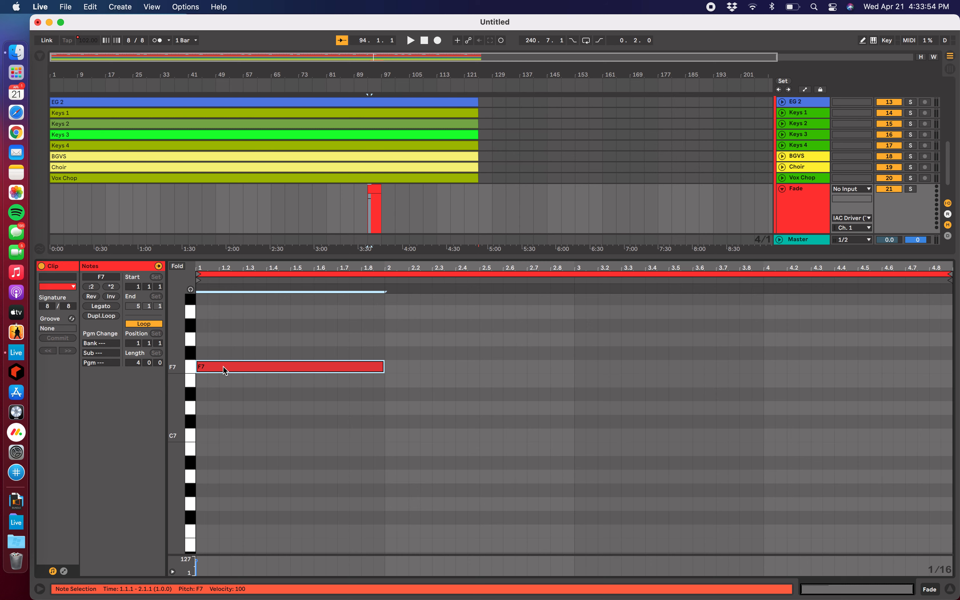
{"action": "left_click", "coordinate": [950, 589]}
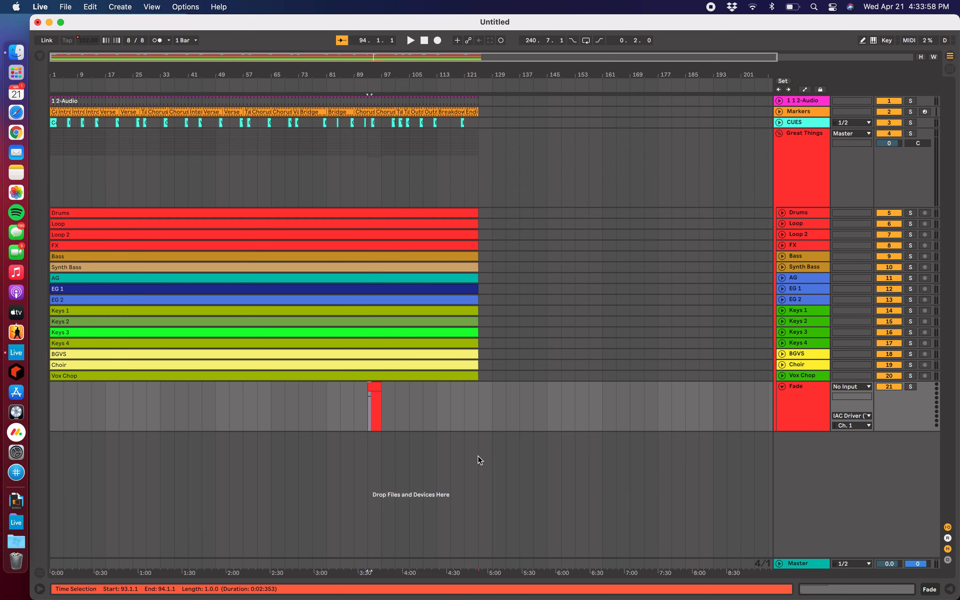
Step: MIDI-map the transport's Stop control to the F7 note by playing the Fade clip in MIDI mapping mode
{"action": "left_click", "coordinate": [373, 387]}
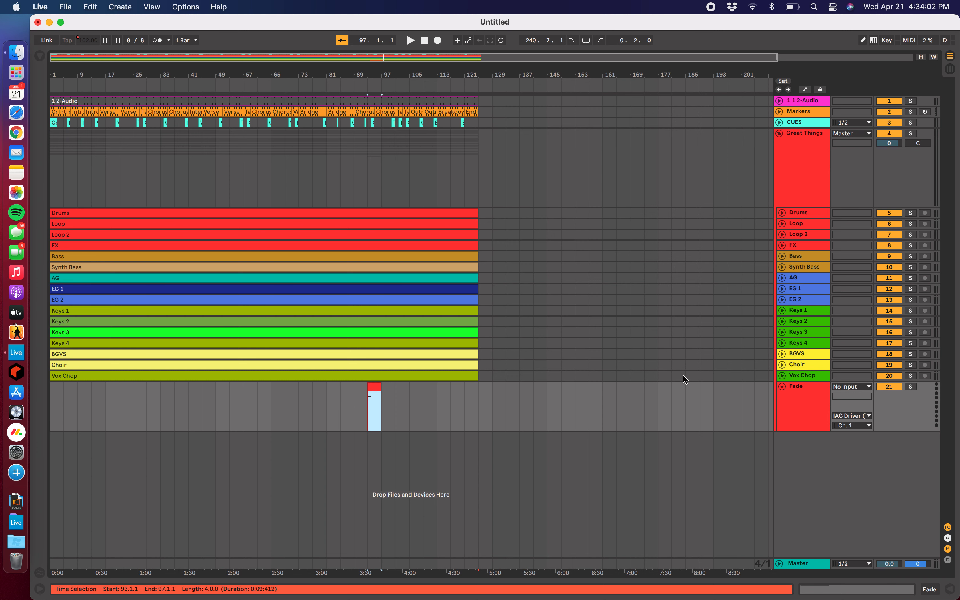
{"action": "left_click", "coordinate": [910, 41]}
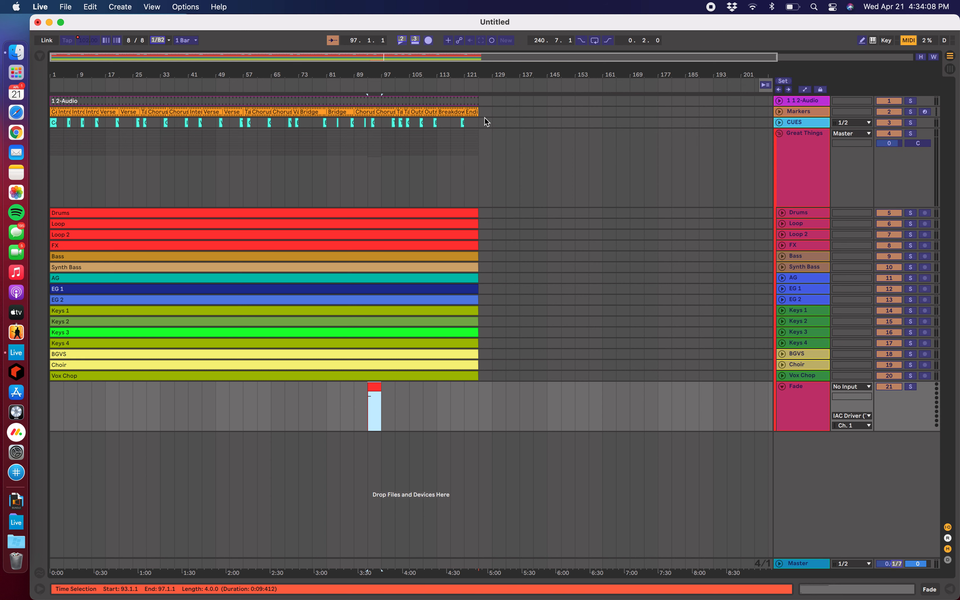
{"action": "left_click", "coordinate": [414, 42]}
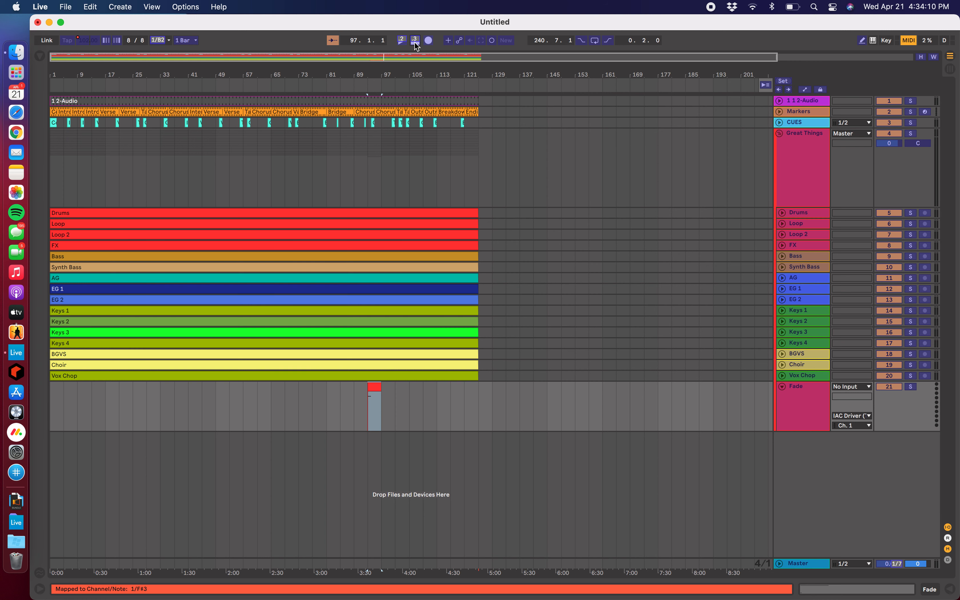
{"action": "key", "text": "space"}
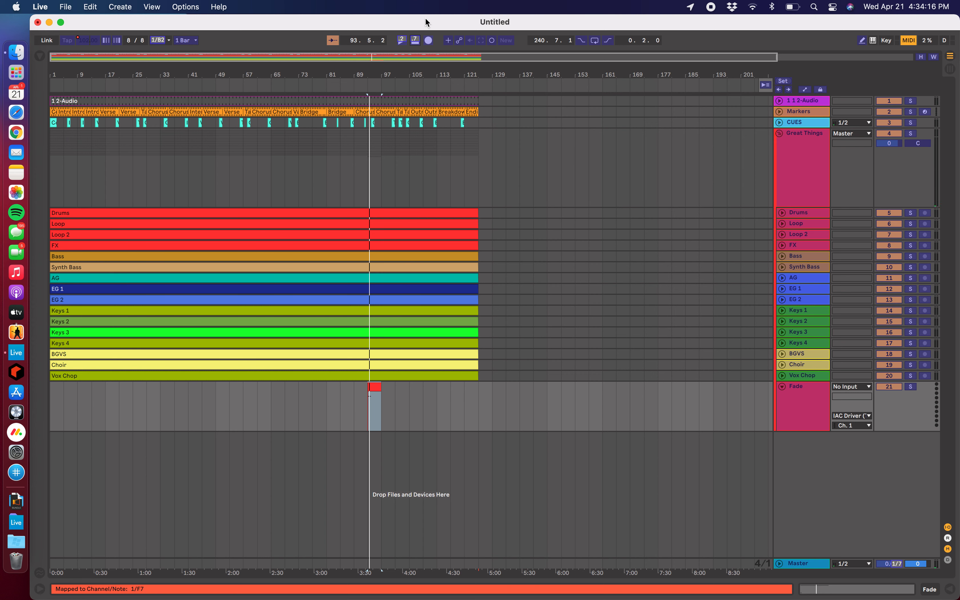
{"action": "left_click", "coordinate": [910, 39]}
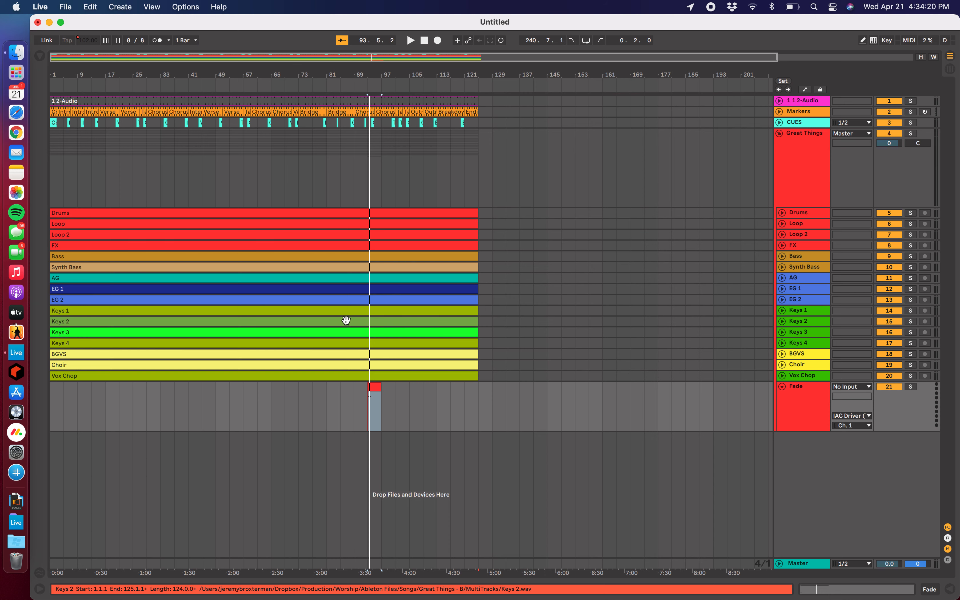
Step: Move the Fade clip to start at bar 94 and play the arrangement from before it to test the mapped stop
{"action": "scroll", "coordinate": [373, 354], "scroll_direction": "up", "scroll_amount": 10}
{"action": "left_click_drag", "start_coordinate": [352, 388], "coordinate": [388, 389]}
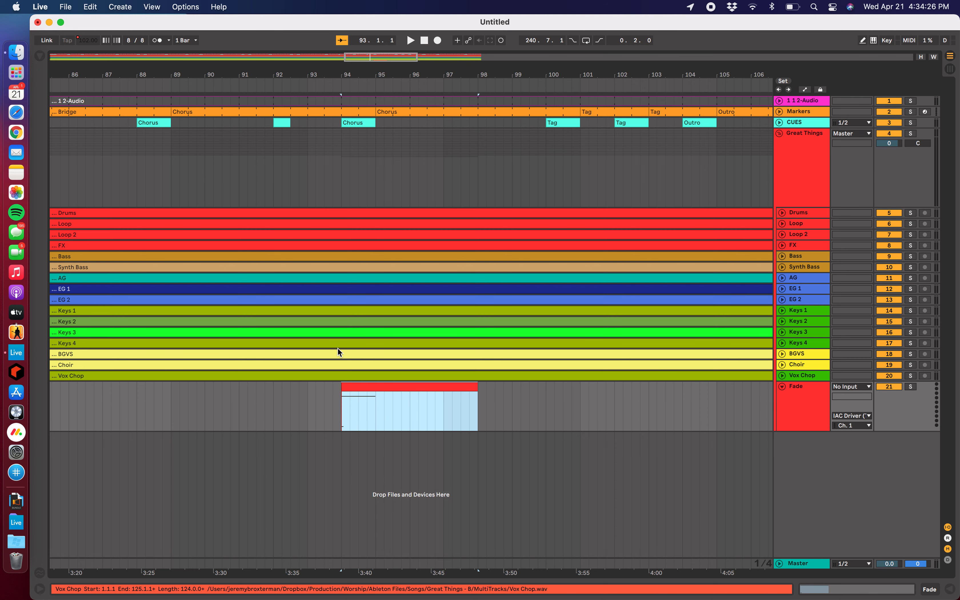
{"action": "left_click", "coordinate": [249, 87]}
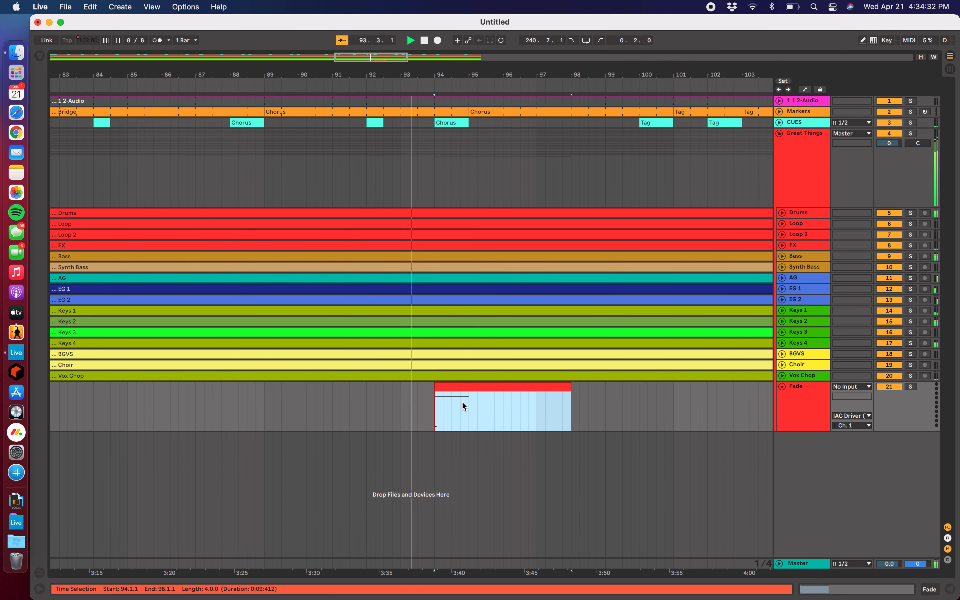
{"action": "key", "text": "space"}
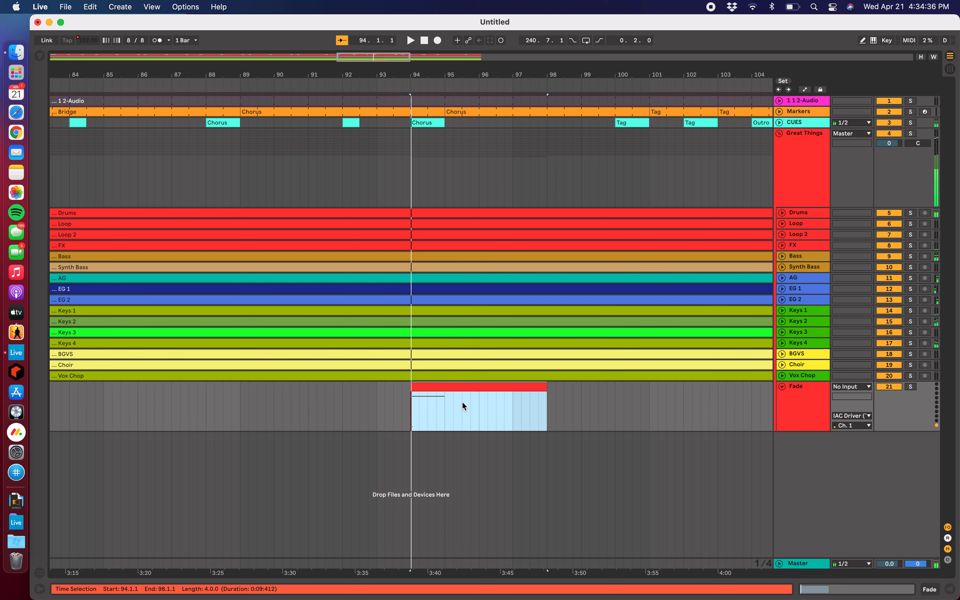
Step: Move the Fade clip to start at bar 125, right after the end of the song tracks
{"action": "key", "text": "w"}
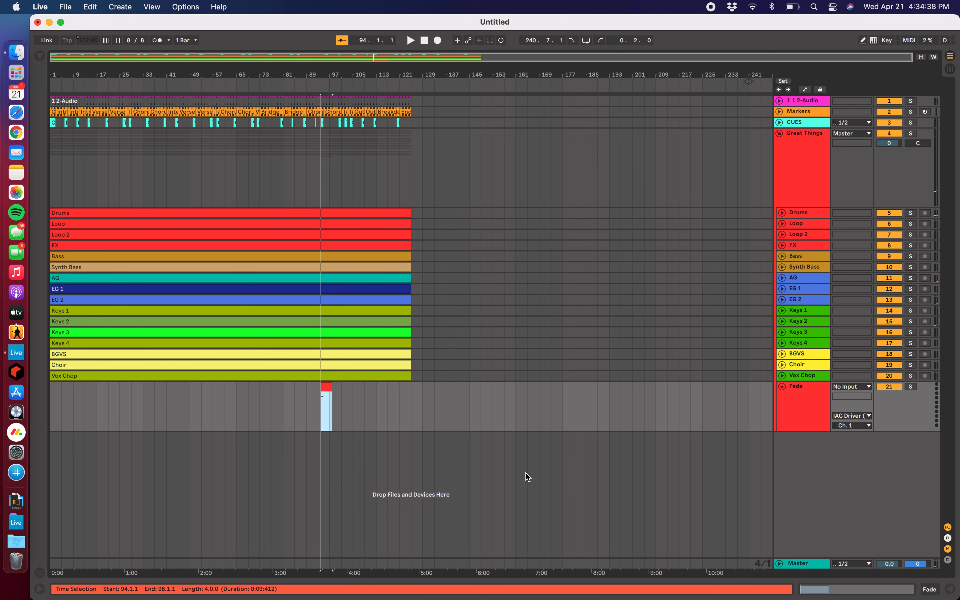
{"action": "left_click", "coordinate": [327, 388]}
{"action": "left_click_drag", "start_coordinate": [326, 388], "coordinate": [418, 384]}
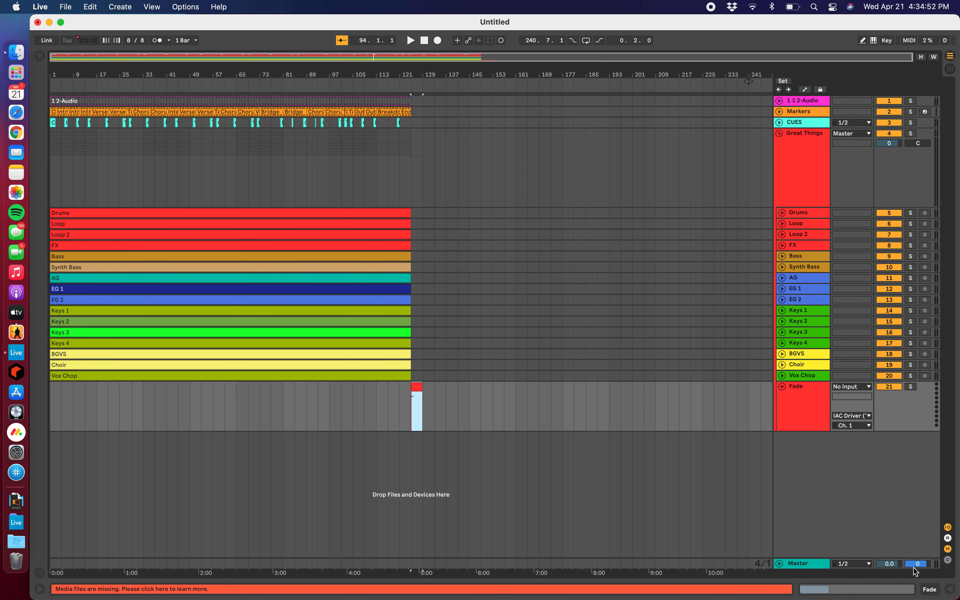
Step: Replace the F7 note in the Fade clip with a one-bar C8 note starting at 1.1.1
{"action": "double_click", "coordinate": [419, 387]}
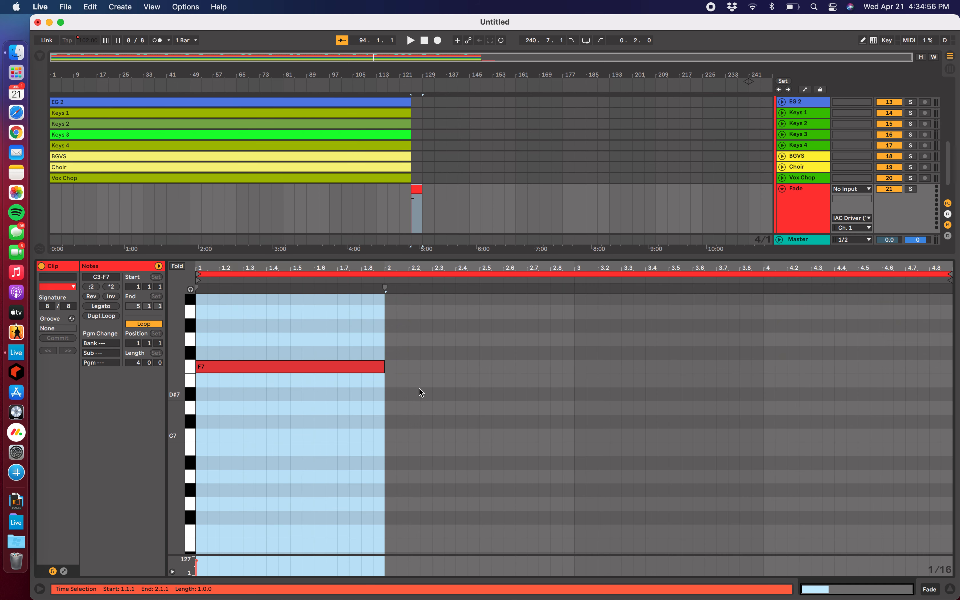
{"action": "left_click", "coordinate": [355, 358]}
{"action": "left_click", "coordinate": [353, 365]}
{"action": "key", "text": "Delete"}
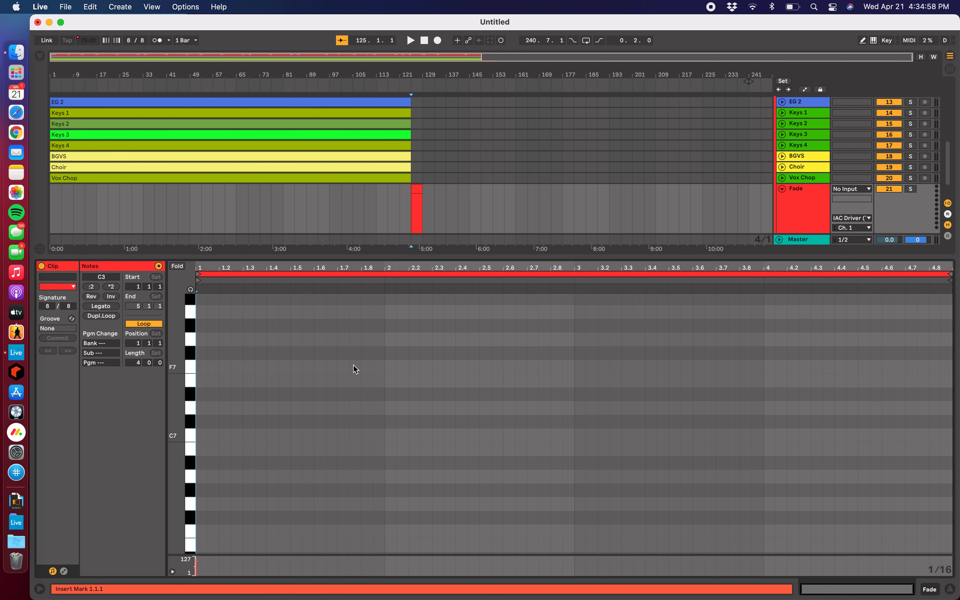
{"action": "scroll", "coordinate": [322, 397], "scroll_direction": "up", "scroll_amount": 5}
{"action": "double_click", "coordinate": [201, 388]}
{"action": "left_click_drag", "start_coordinate": [205, 388], "coordinate": [387, 388]}
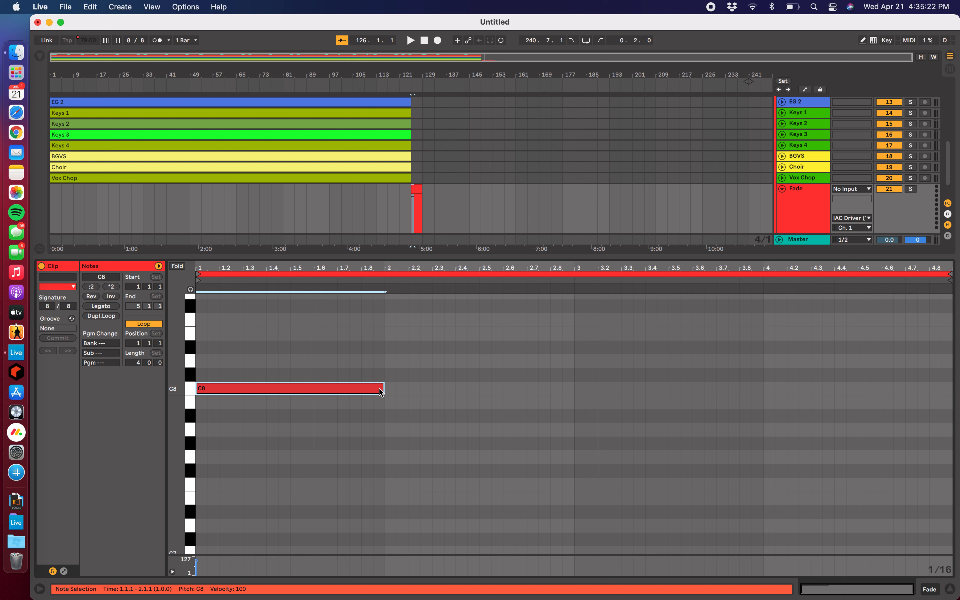
Step: Draw a 7 - Volume MIDI control envelope in the Fade clip, falling from 100 at its start to the minimum at bar 2
{"action": "left_click", "coordinate": [65, 574]}
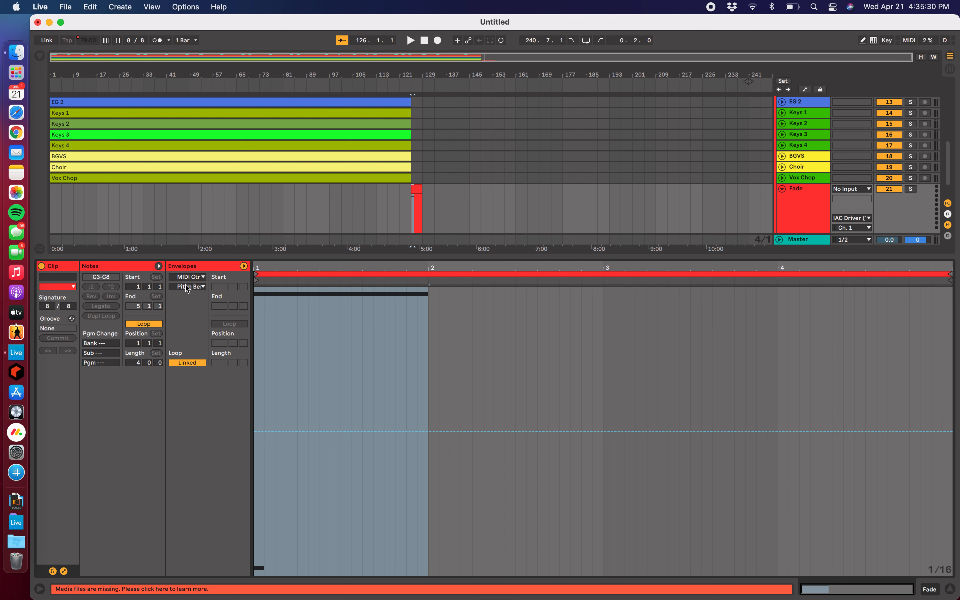
{"action": "left_click", "coordinate": [197, 277]}
{"action": "left_click", "coordinate": [198, 285]}
{"action": "left_click", "coordinate": [203, 288]}
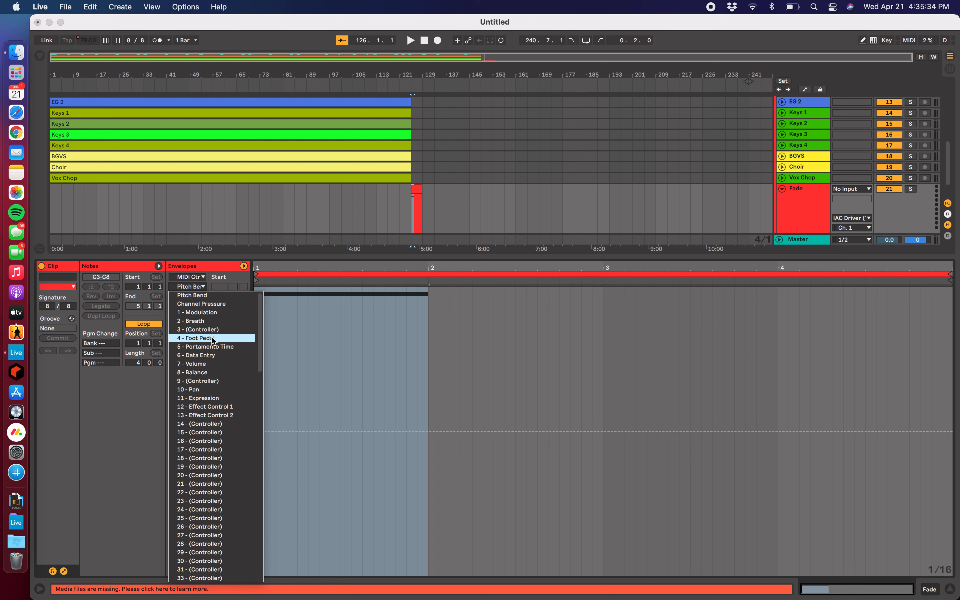
{"action": "left_click", "coordinate": [217, 364]}
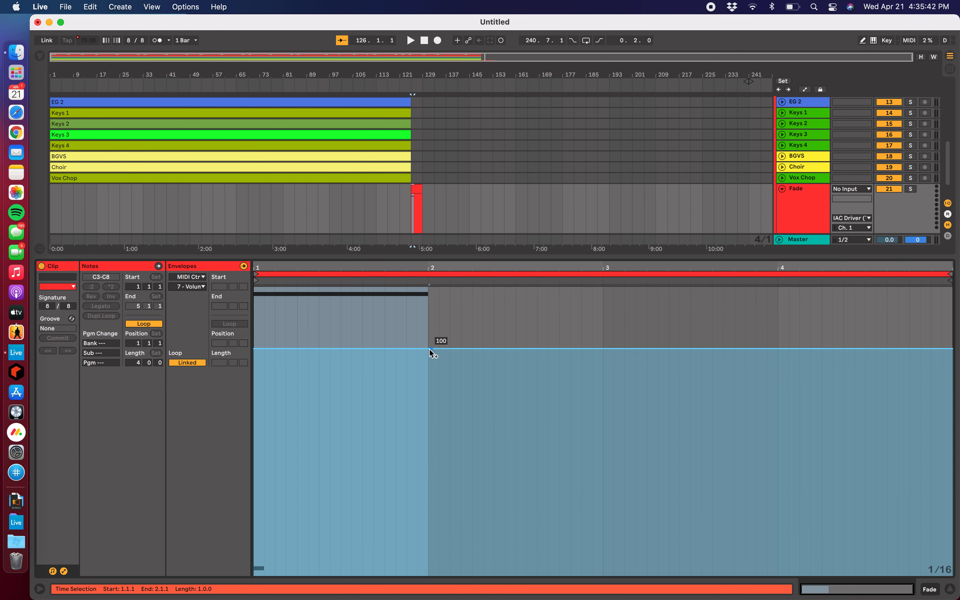
{"action": "left_click", "coordinate": [427, 348]}
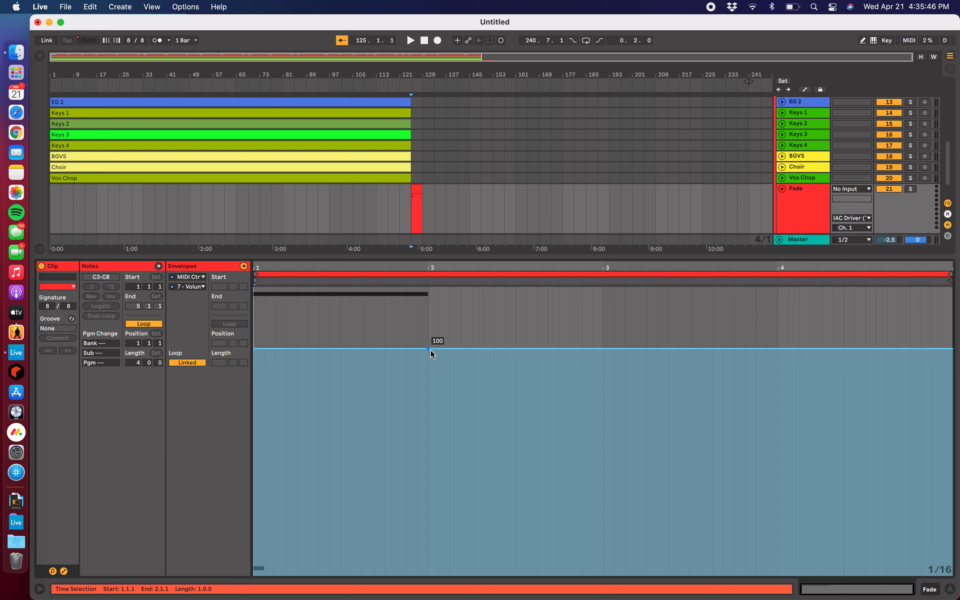
{"action": "left_click_drag", "start_coordinate": [427, 349], "coordinate": [429, 575]}
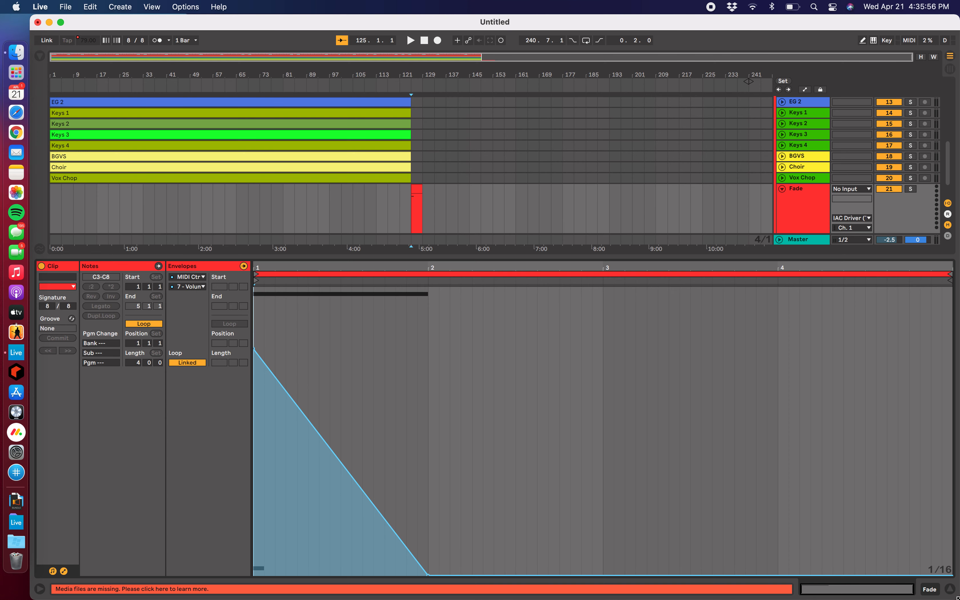
Step: Review the Fade clip's C8 note and its volume envelope
{"action": "left_click", "coordinate": [952, 594]}
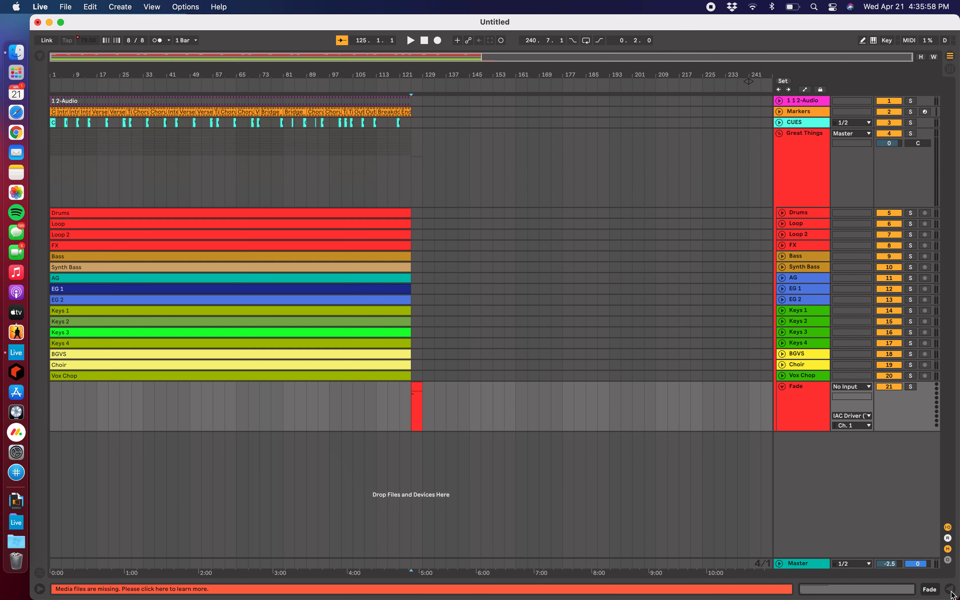
{"action": "left_click", "coordinate": [952, 594]}
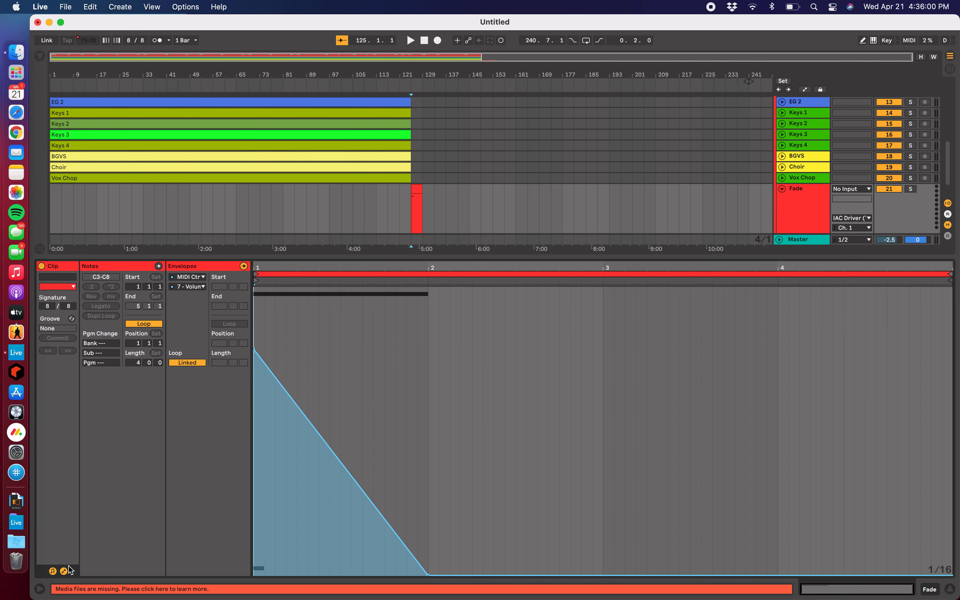
{"action": "left_click", "coordinate": [64, 572]}
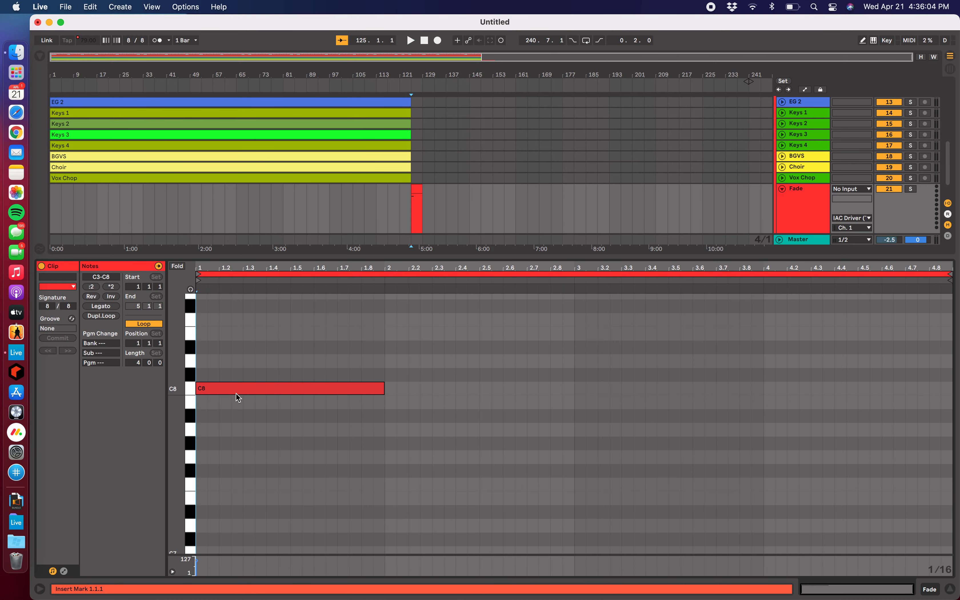
{"action": "left_click", "coordinate": [64, 571]}
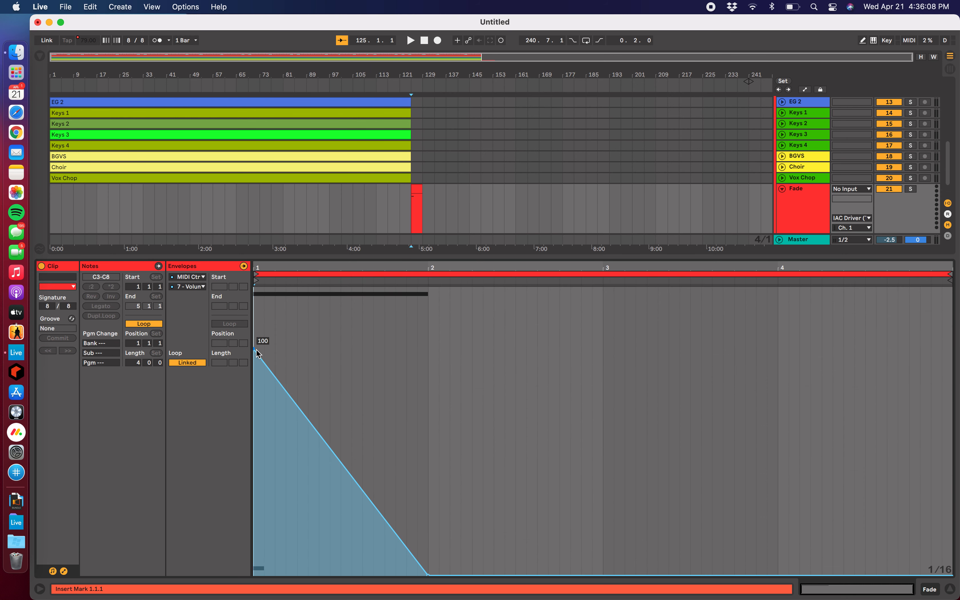
{"action": "left_click", "coordinate": [64, 571]}
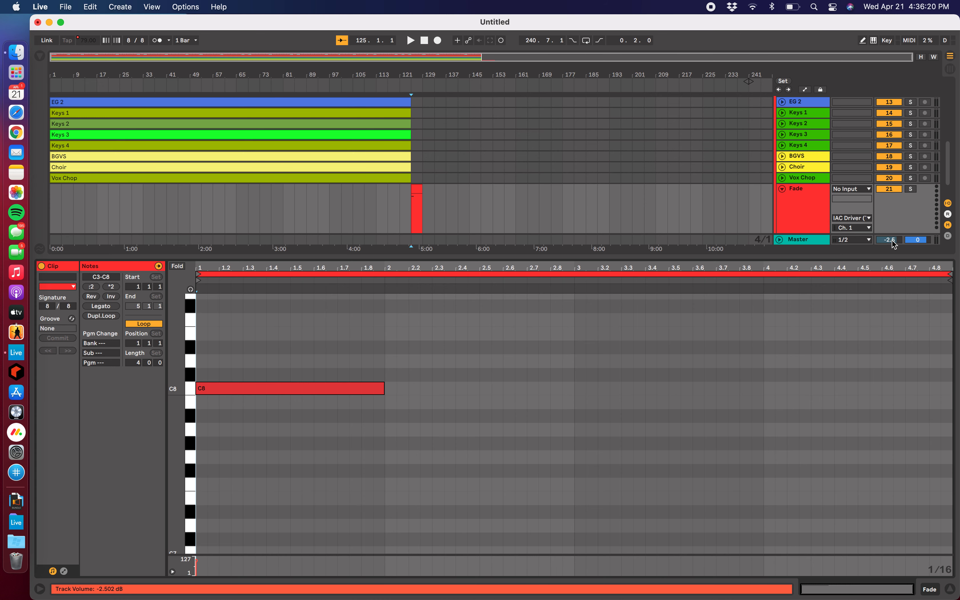
{"action": "left_click", "coordinate": [950, 589]}
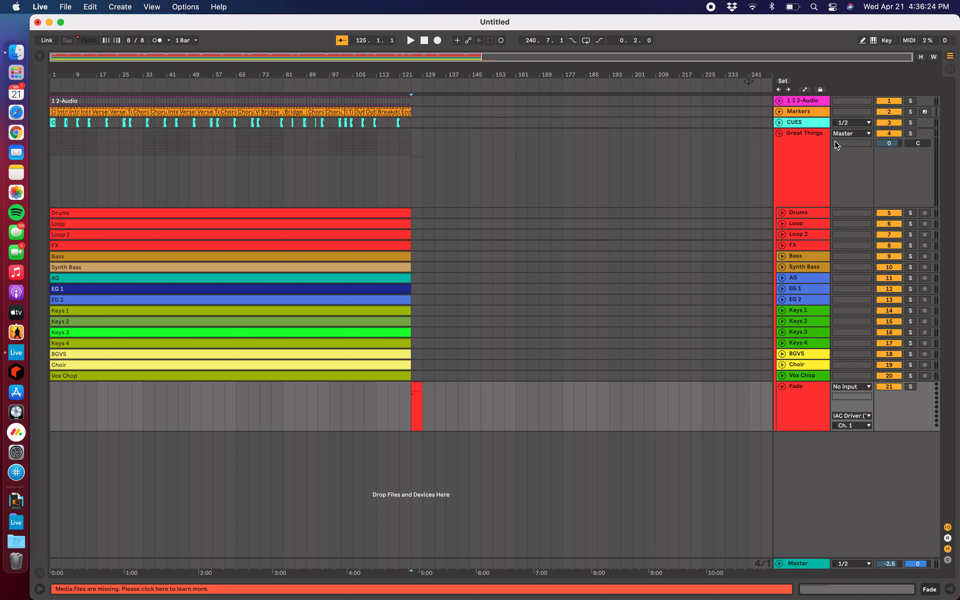
Step: MIDI-map the Master track volume to channel 1 CC 7 by playing the Fade clip in MIDI mapping mode
{"action": "left_click", "coordinate": [816, 138]}
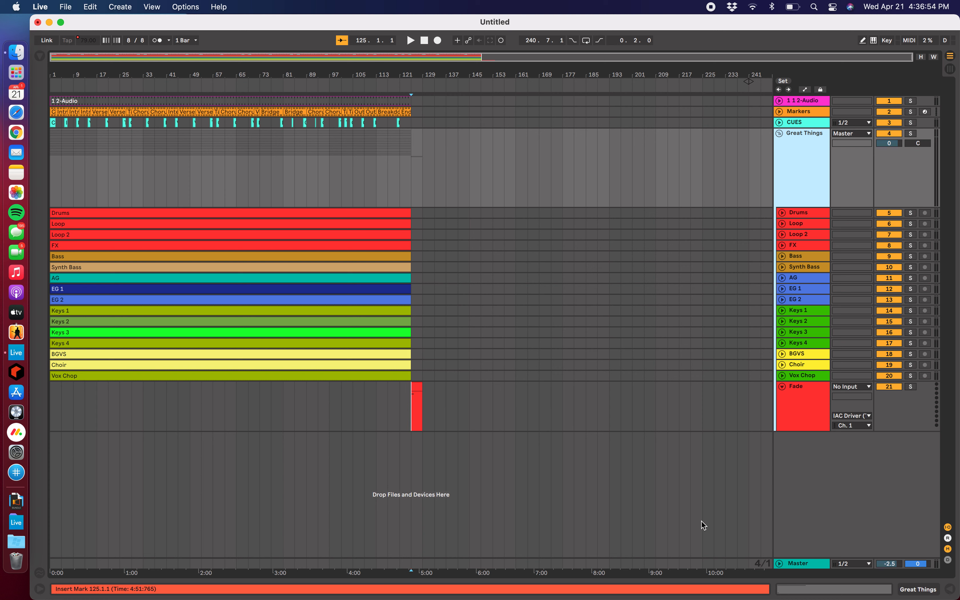
{"action": "left_click", "coordinate": [417, 385]}
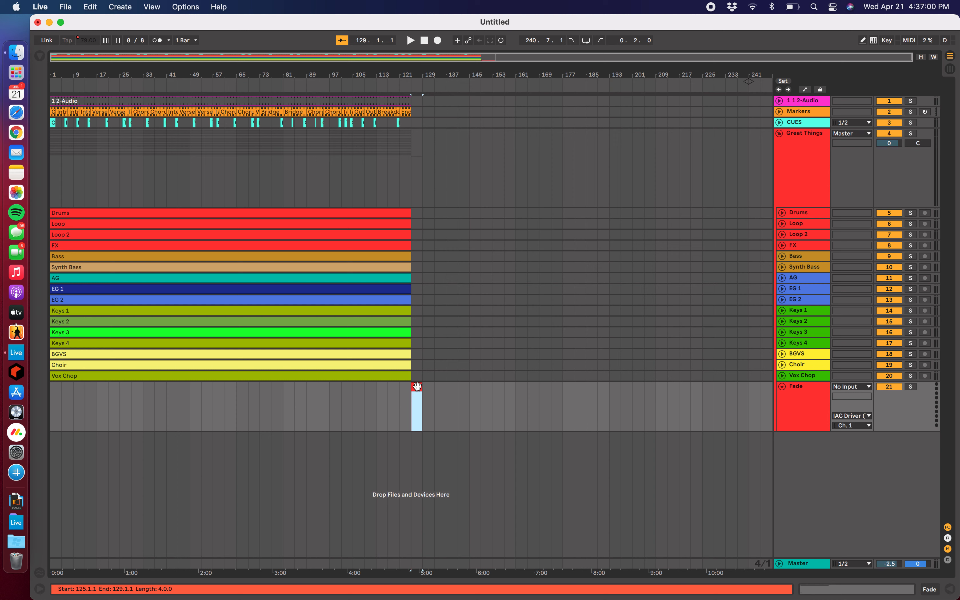
{"action": "left_click", "coordinate": [910, 39]}
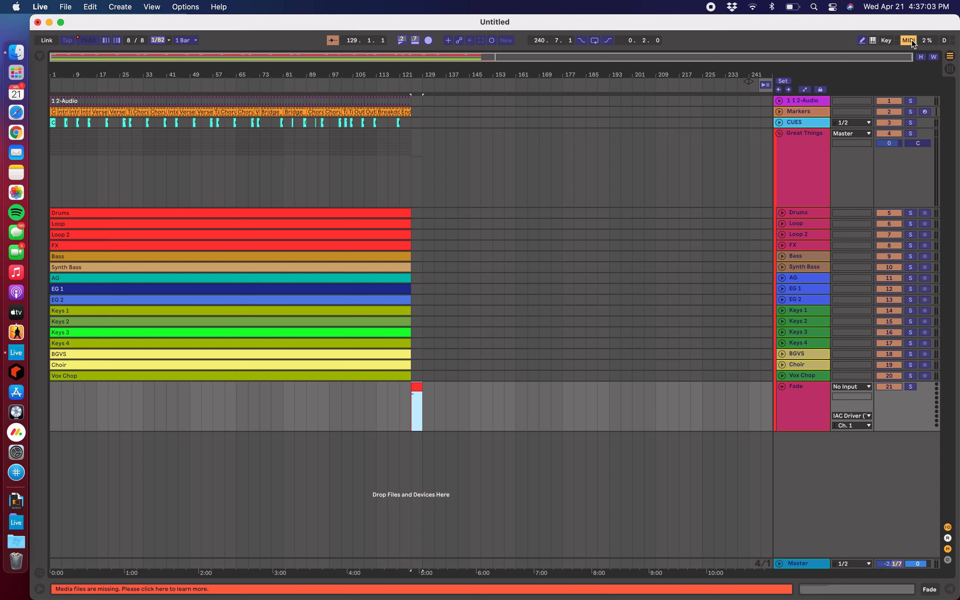
{"action": "left_click", "coordinate": [888, 565]}
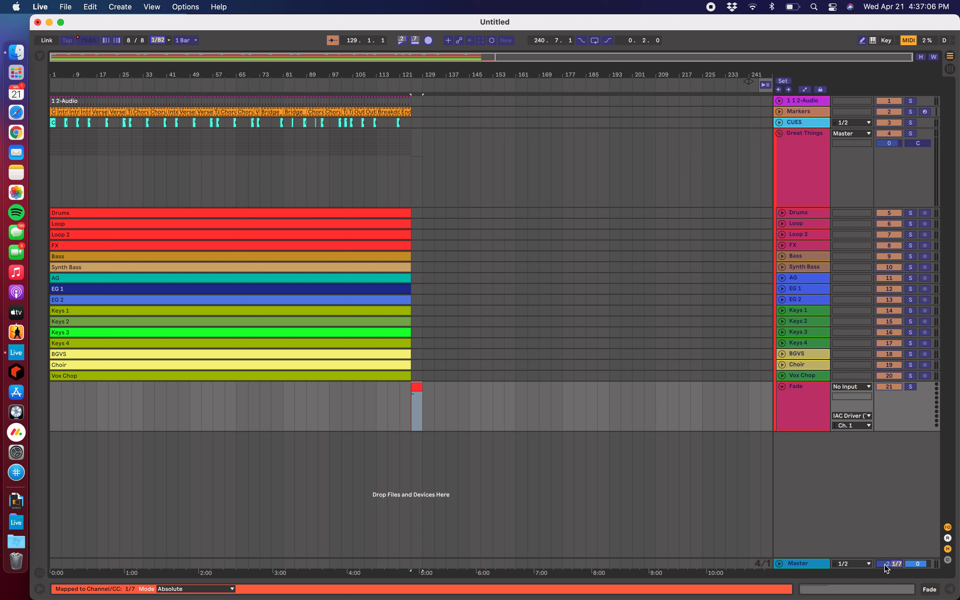
{"action": "key", "text": "space"}
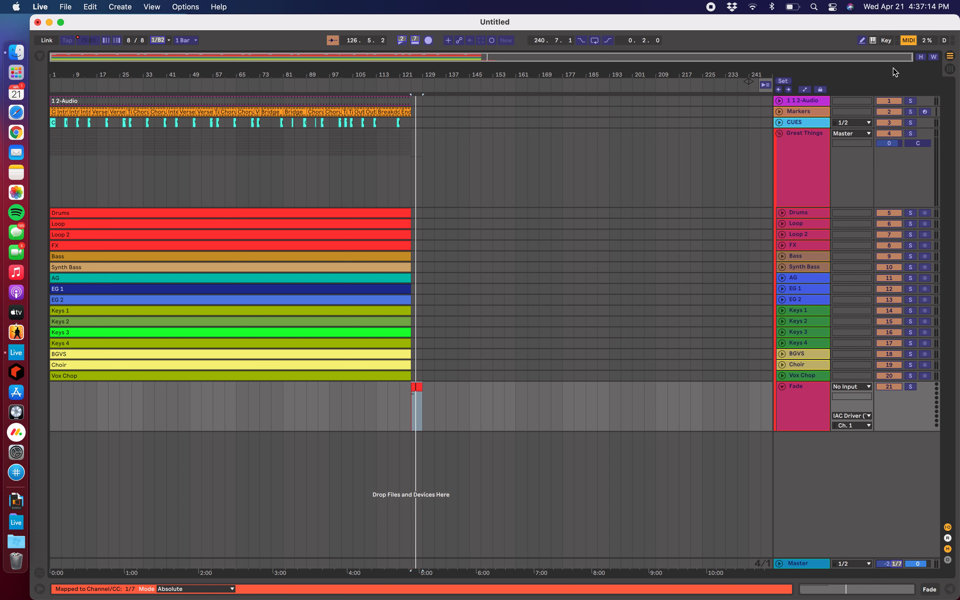
{"action": "left_click", "coordinate": [909, 40]}
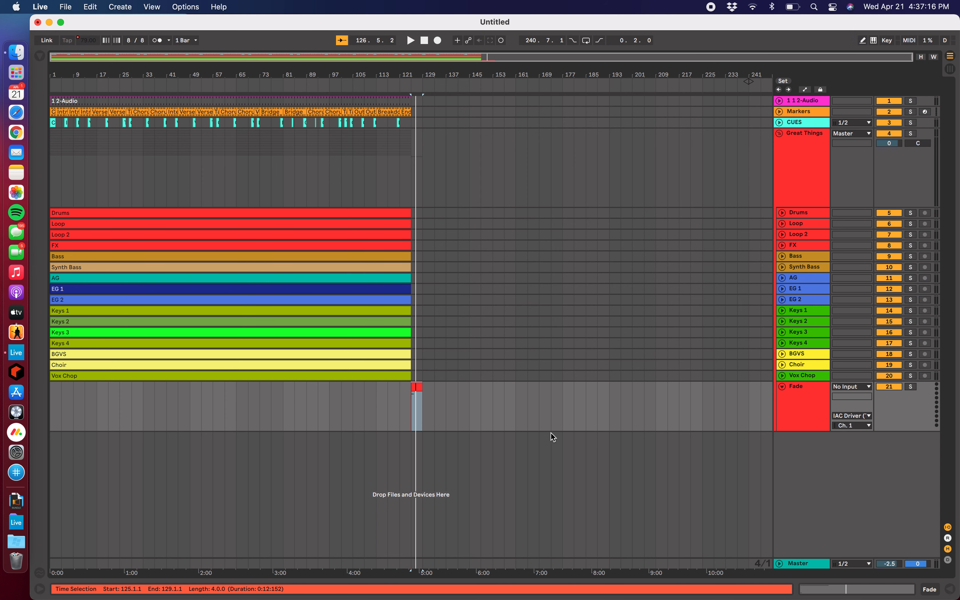
Step: Move the Fade clip back to start at bar 109, at the second Outro marker
{"action": "scroll", "coordinate": [398, 374], "scroll_direction": "up", "scroll_amount": 5}
{"action": "left_click", "coordinate": [484, 388]}
{"action": "left_click_drag", "start_coordinate": [484, 388], "coordinate": [279, 388]}
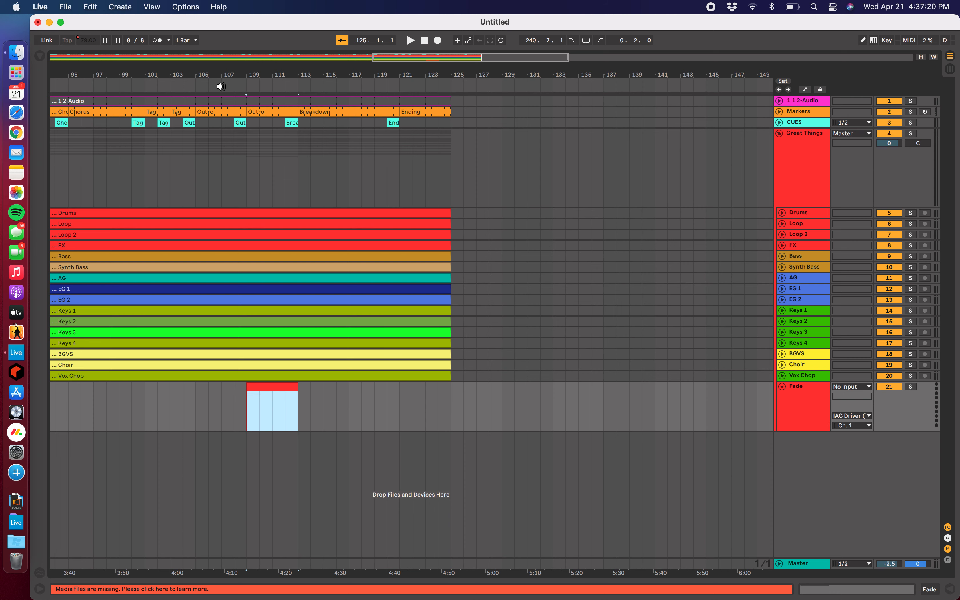
Step: Play the song from the Outro through the start of the Fade clip to test the automatic volume fade and stop
{"action": "left_click", "coordinate": [202, 88]}
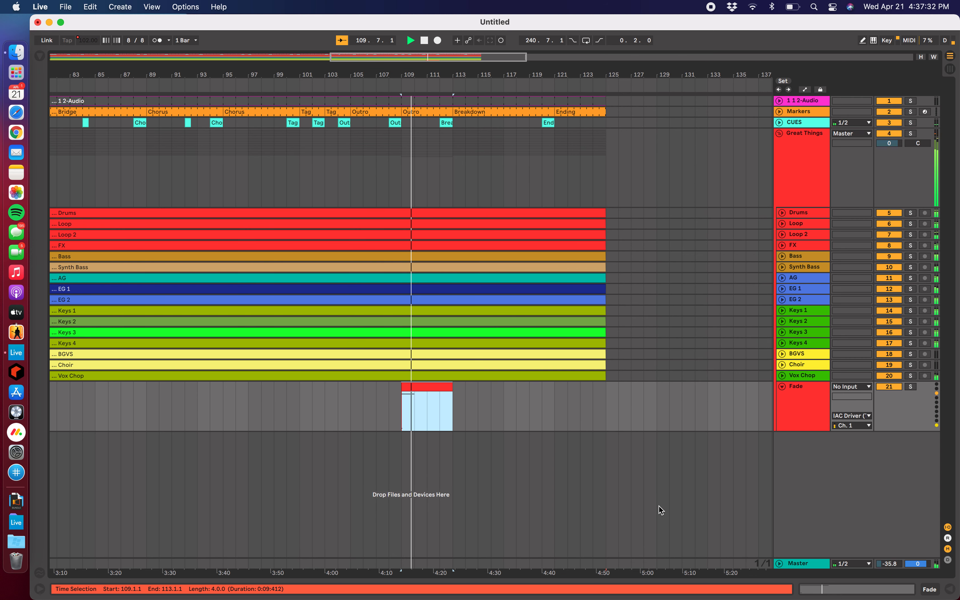
{"action": "key", "text": "space"}
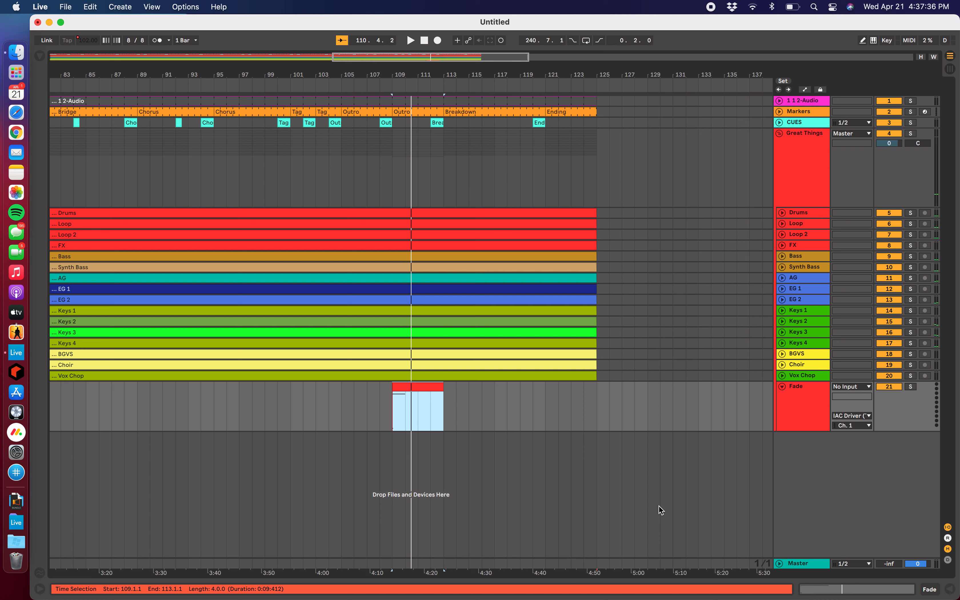
Step: Cut the Fade clip out of the arrangement and collapse the Fade track
{"action": "left_click_drag", "start_coordinate": [428, 388], "coordinate": [626, 396]}
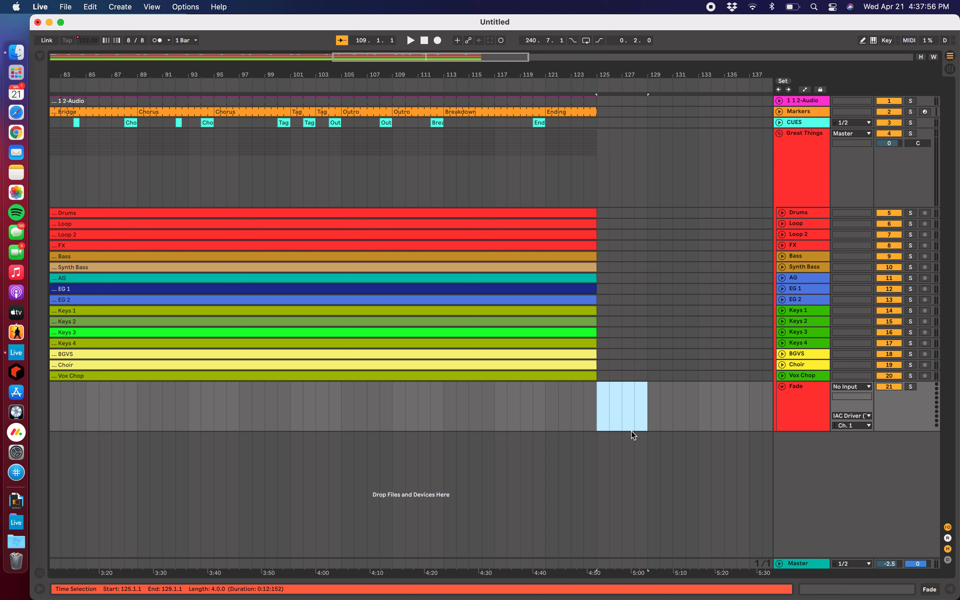
{"action": "left_click", "coordinate": [641, 421]}
{"action": "left_click", "coordinate": [599, 412]}
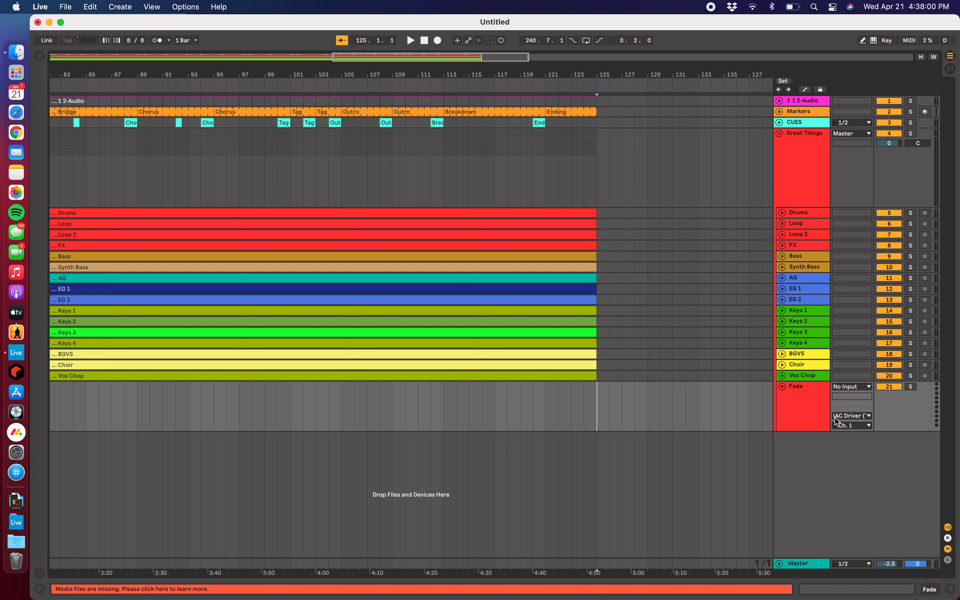
{"action": "left_click", "coordinate": [783, 386]}
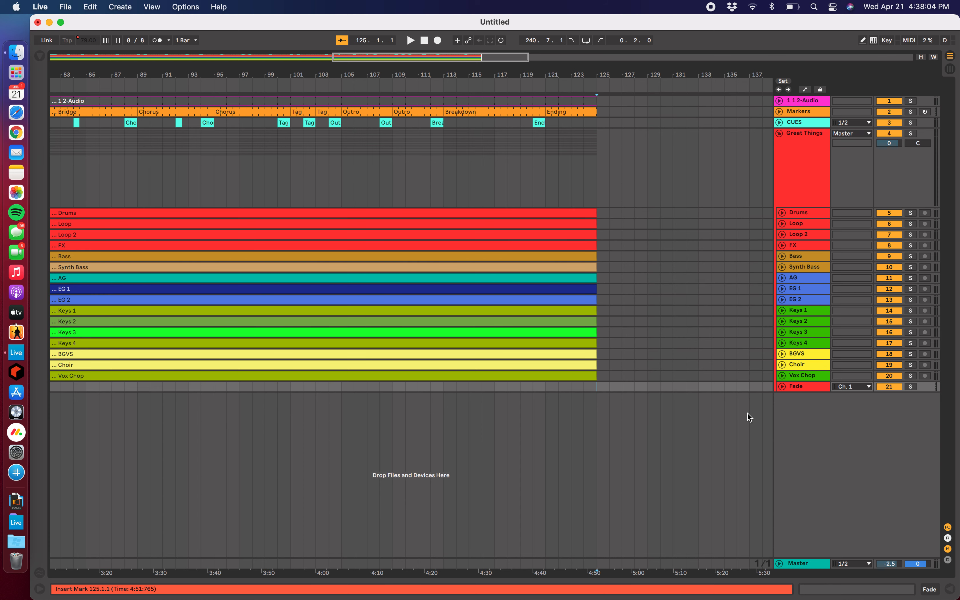
Step: Switch to Session View and select the Fade track beyond the Great Things group
{"action": "key", "text": "Tab"}
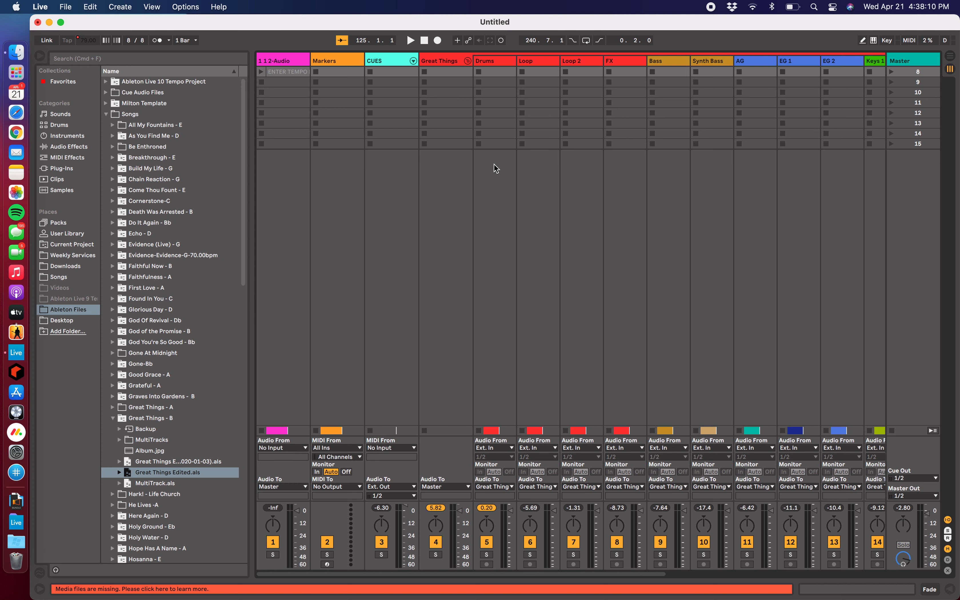
{"action": "left_click", "coordinate": [468, 60]}
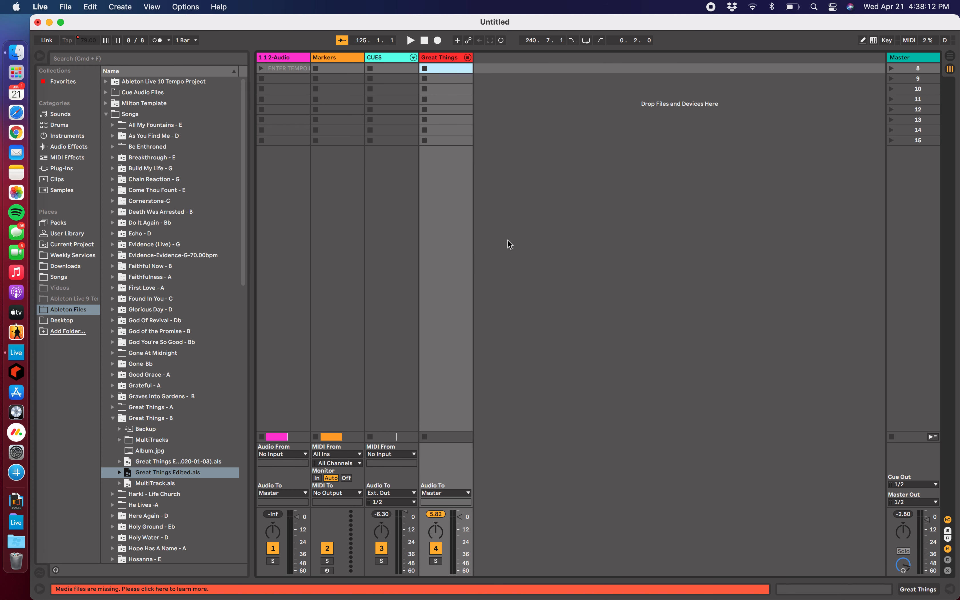
{"action": "left_click", "coordinate": [467, 57]}
{"action": "scroll", "coordinate": [644, 113], "scroll_direction": "right", "scroll_amount": 5}
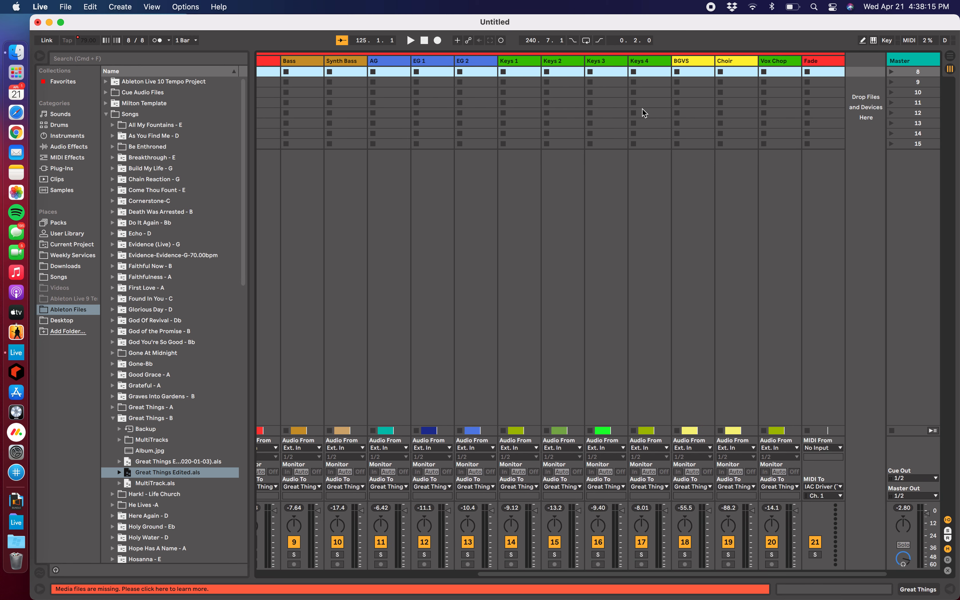
{"action": "left_click", "coordinate": [833, 60]}
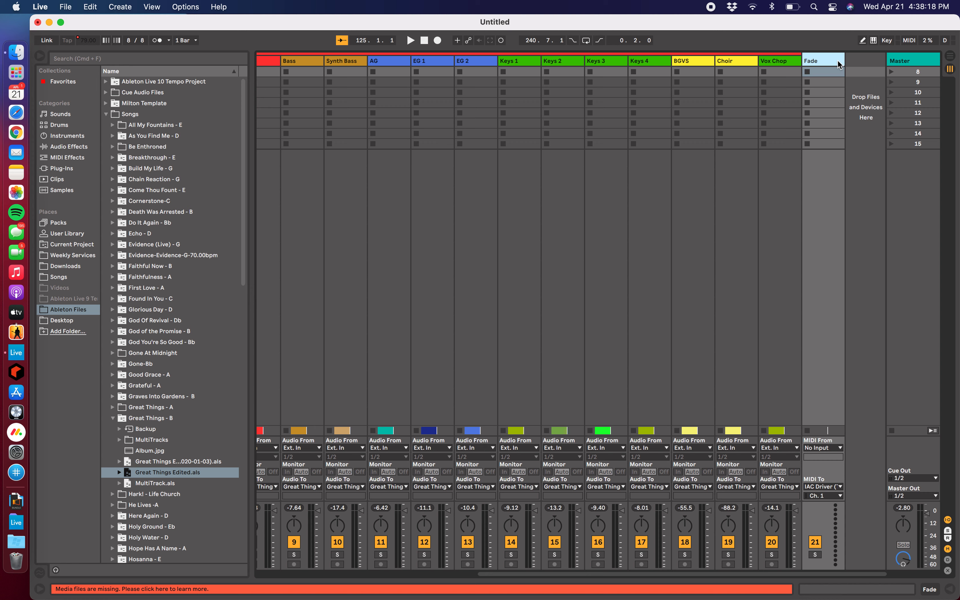
Step: Place the Fade clip in the Fade track's scene 8 slot and rename it Fade Out
{"action": "left_click", "coordinate": [827, 72]}
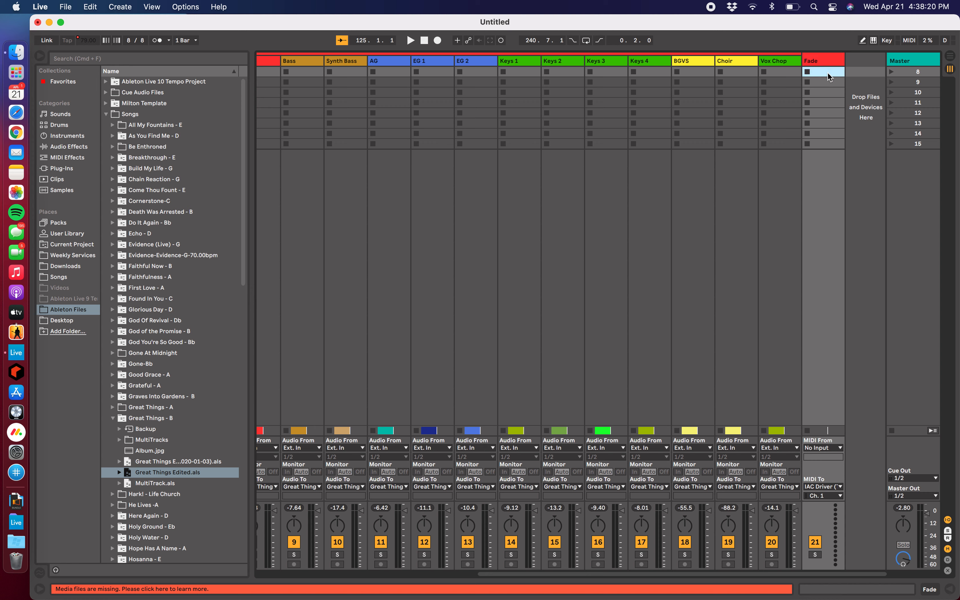
{"action": "key", "text": "super+shift+m"}
{"action": "key", "text": "super+r"}
{"action": "type", "text": "FDD"}
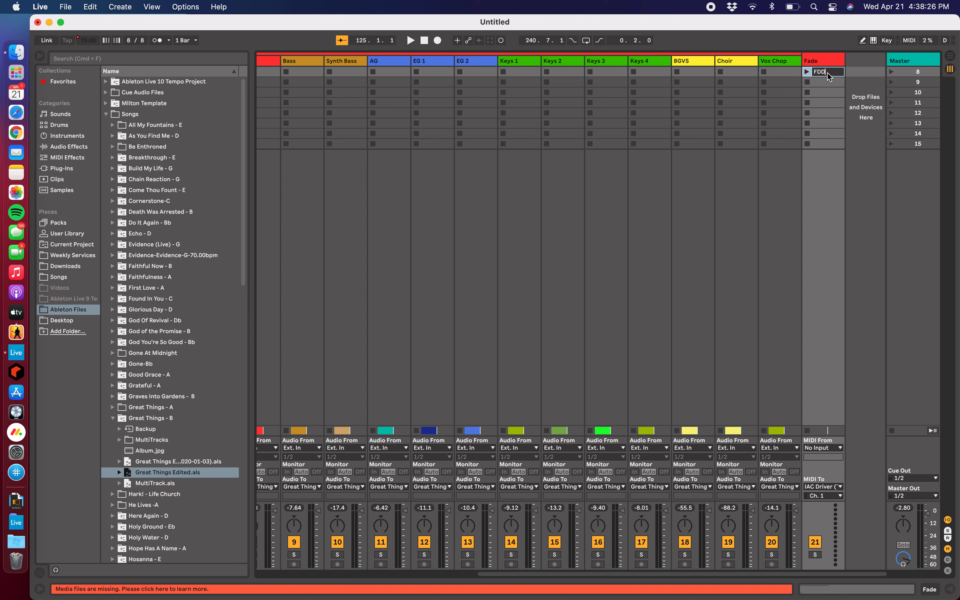
{"action": "key", "text": "BackSpace"}
{"action": "key", "text": "BackSpace"}
{"action": "type", "text": "ade Out"}
{"action": "key", "text": "Return"}
Step: Key-map the Fade Out clip slot to the F key and leave key mapping mode
{"action": "left_click", "coordinate": [888, 41]}
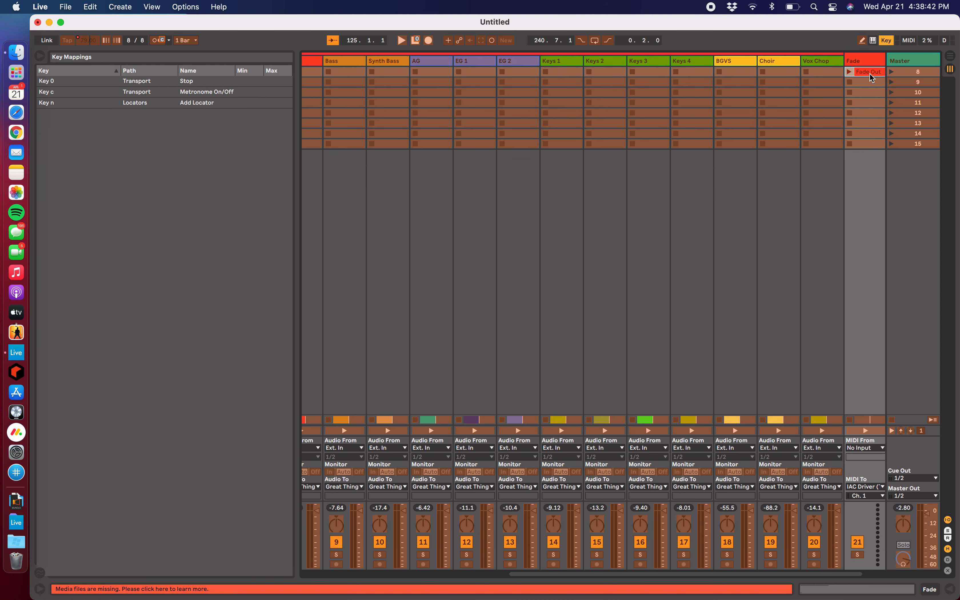
{"action": "key", "text": "f"}
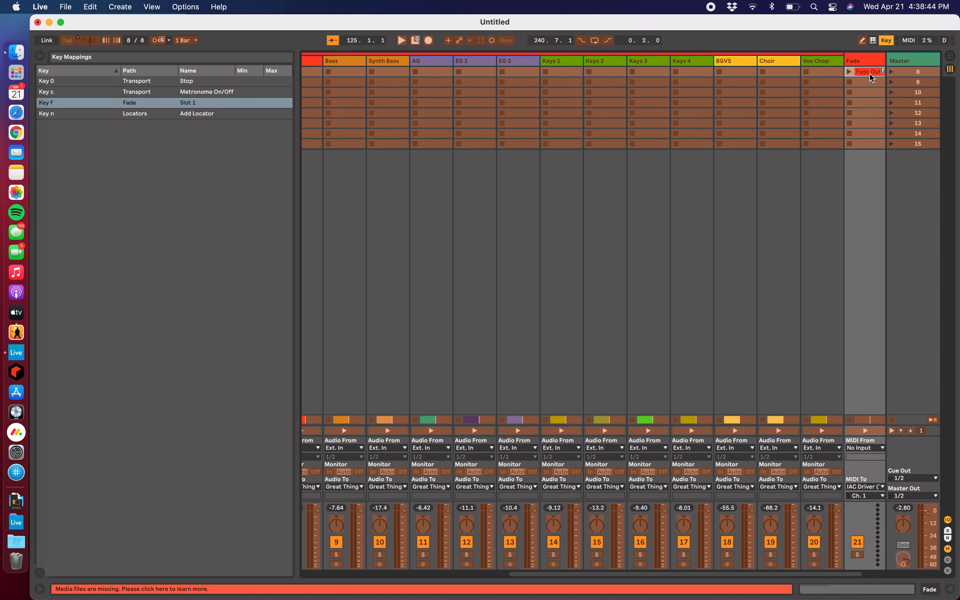
{"action": "left_click", "coordinate": [887, 41]}
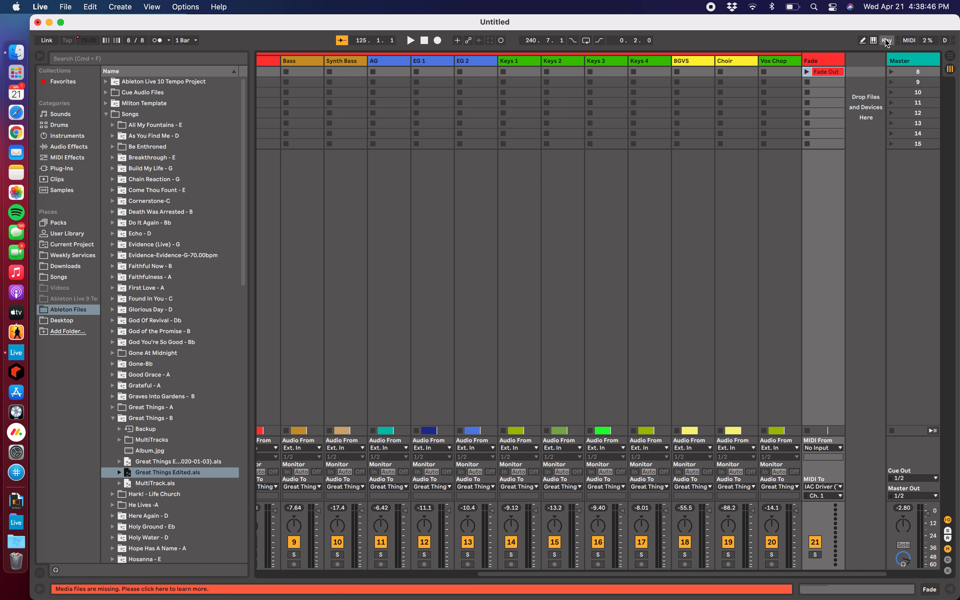
{"action": "left_click", "coordinate": [887, 40]}
{"action": "left_click", "coordinate": [887, 41]}
Step: Launch the Fade Out clip from its Session View slot, and stop it with an empty slot below
{"action": "key", "text": "Tab"}
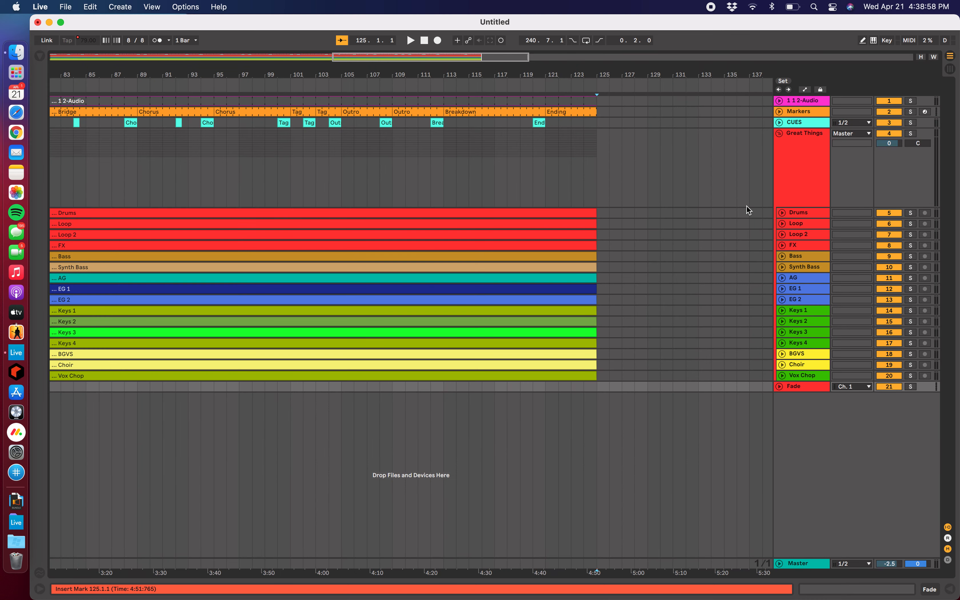
{"action": "key", "text": "w"}
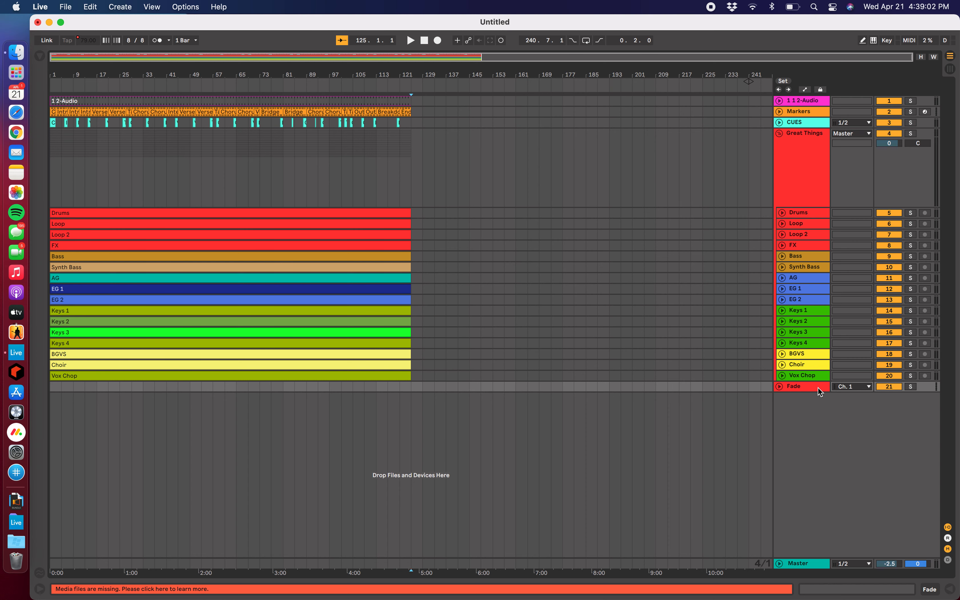
{"action": "key", "text": "Tab"}
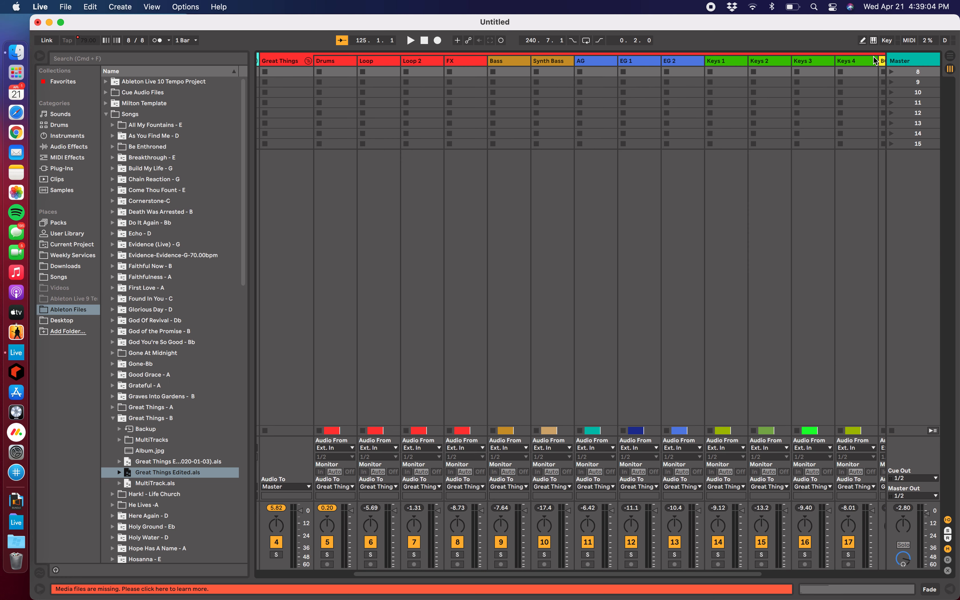
{"action": "scroll", "coordinate": [733, 137], "scroll_direction": "right", "scroll_amount": 5}
{"action": "left_click", "coordinate": [807, 72]}
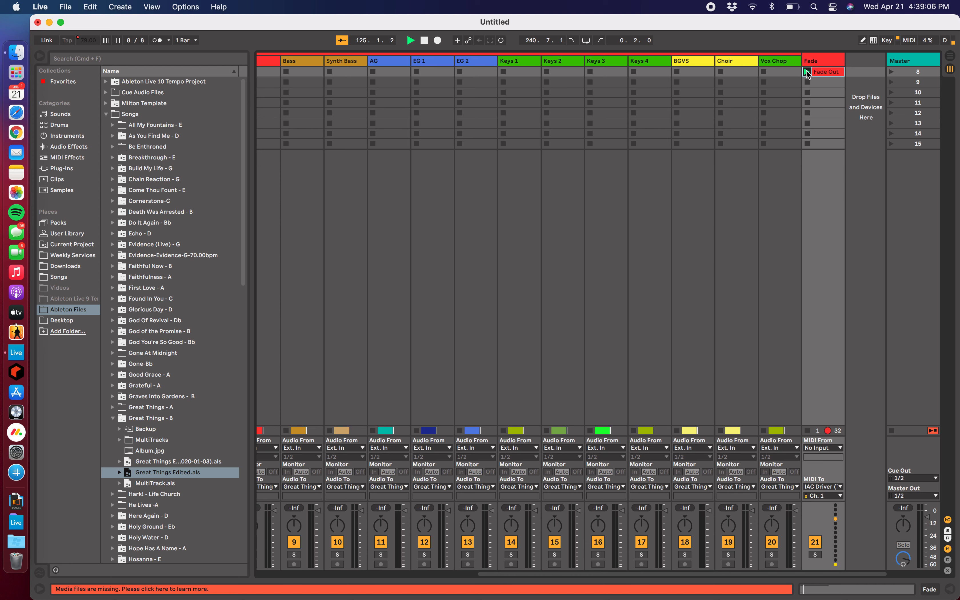
{"action": "left_click", "coordinate": [808, 83]}
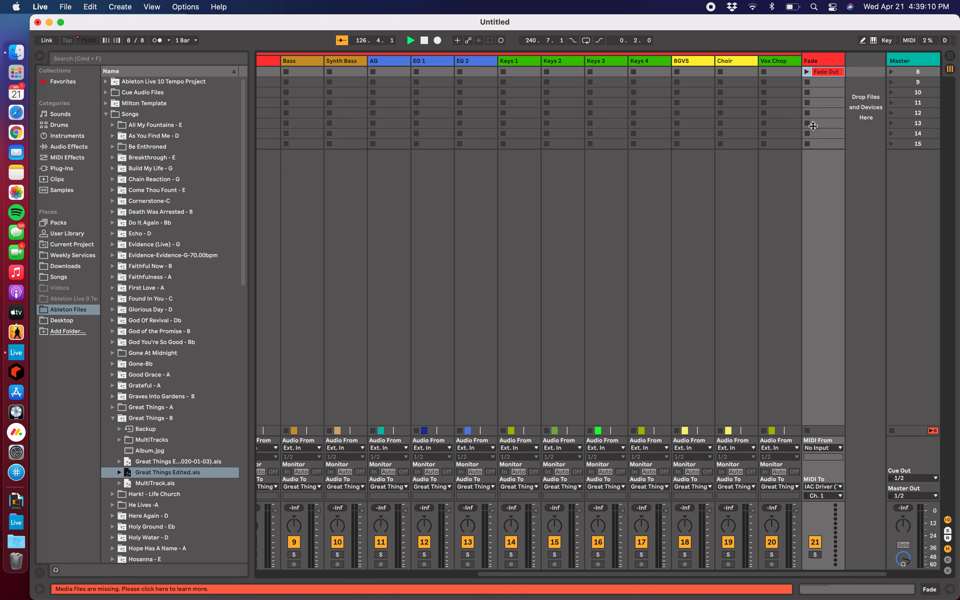
Step: Stop playback and play the arrangement from about bar 45 to test triggering the Fade Out clip
{"action": "key", "text": "Tab"}
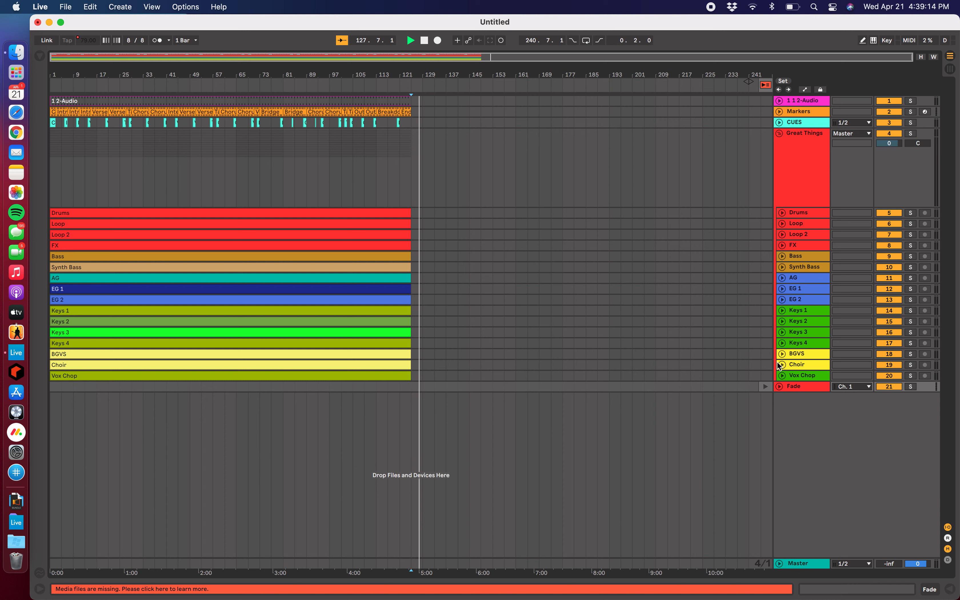
{"action": "key", "text": "space"}
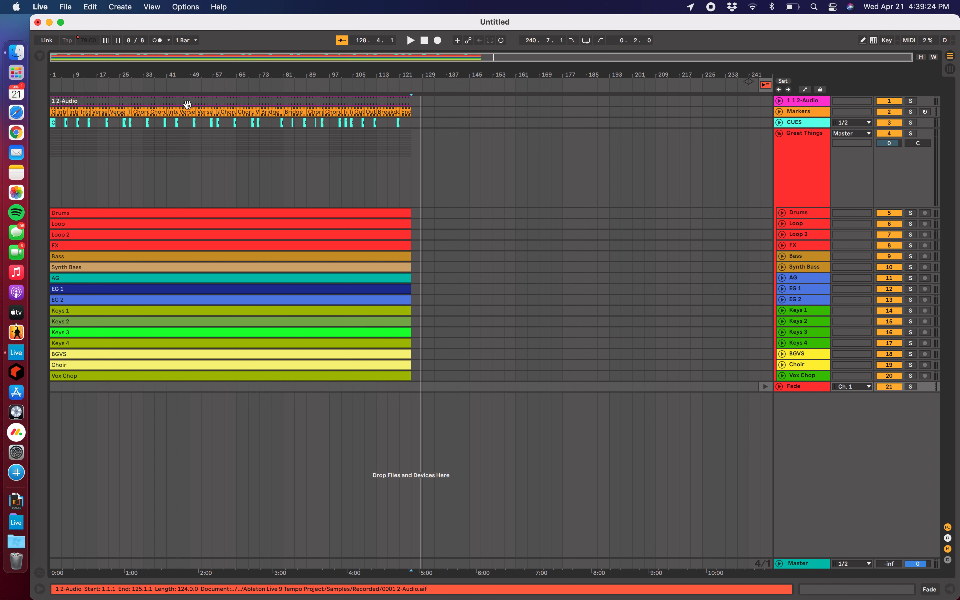
{"action": "left_click", "coordinate": [182, 87]}
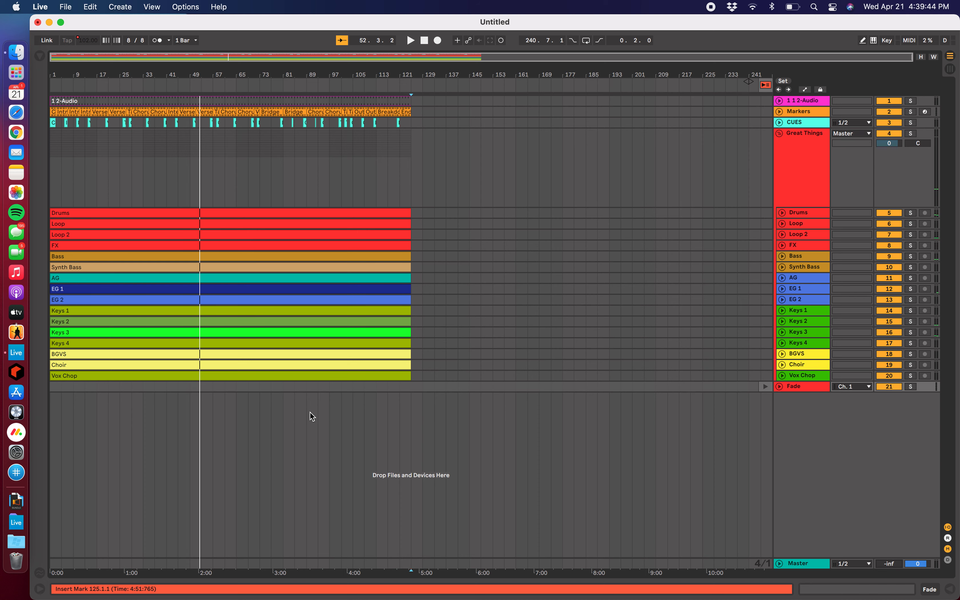
Step: Create a one-bar MIDI clip in the Fade track's scene 9 slot with a C8 note spanning the full bar
{"action": "key", "text": "Tab"}
{"action": "scroll", "coordinate": [655, 255], "scroll_direction": "right", "scroll_amount": 5}
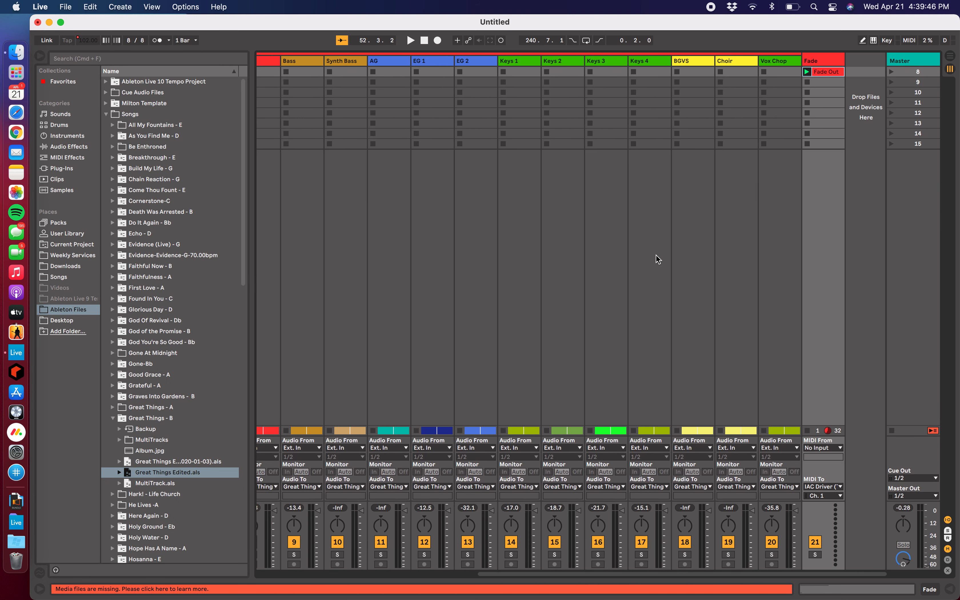
{"action": "double_click", "coordinate": [828, 82]}
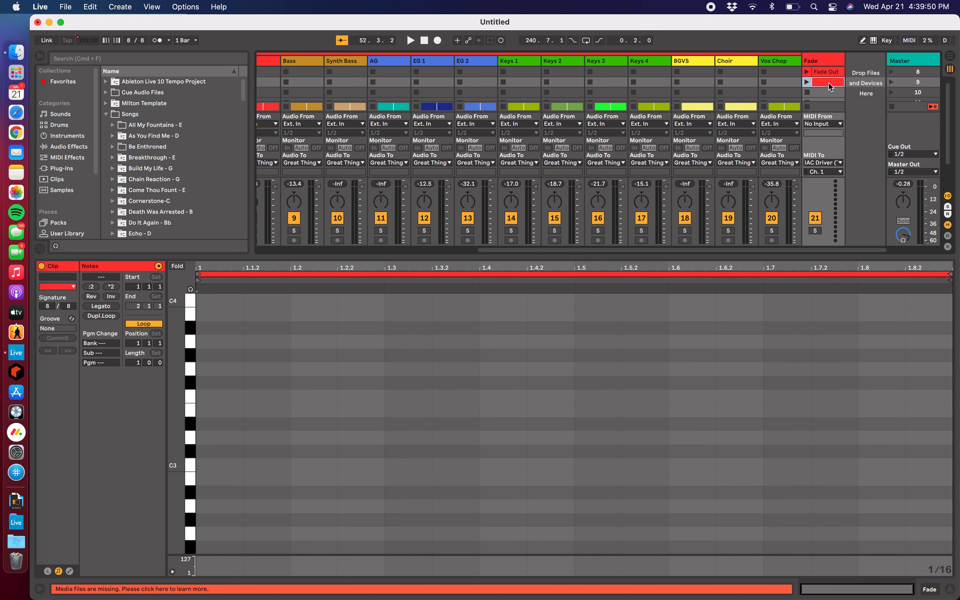
{"action": "left_click", "coordinate": [225, 393]}
{"action": "scroll", "coordinate": [225, 393], "scroll_direction": "up", "scroll_amount": 12}
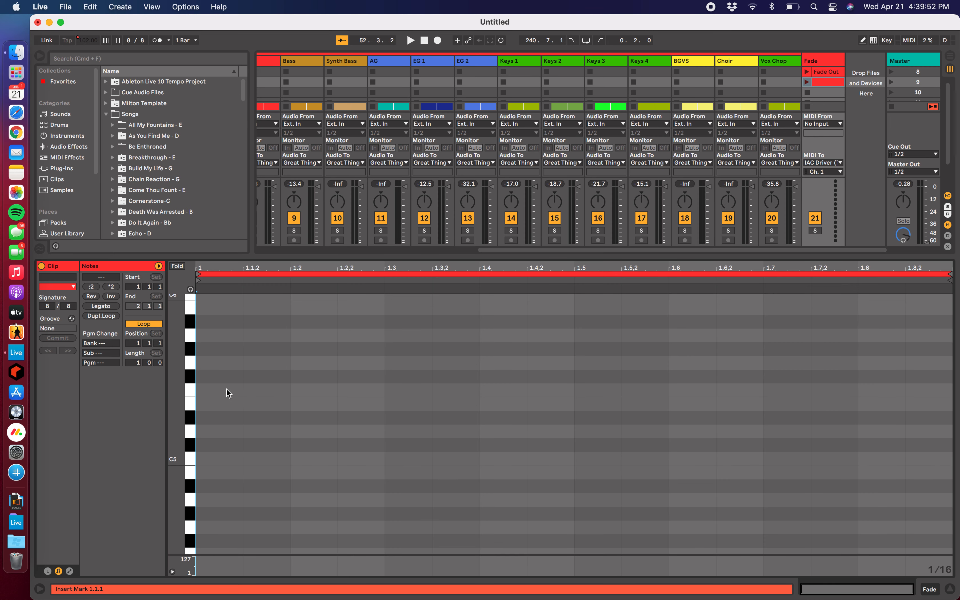
{"action": "scroll", "coordinate": [228, 393], "scroll_direction": "up", "scroll_amount": 5}
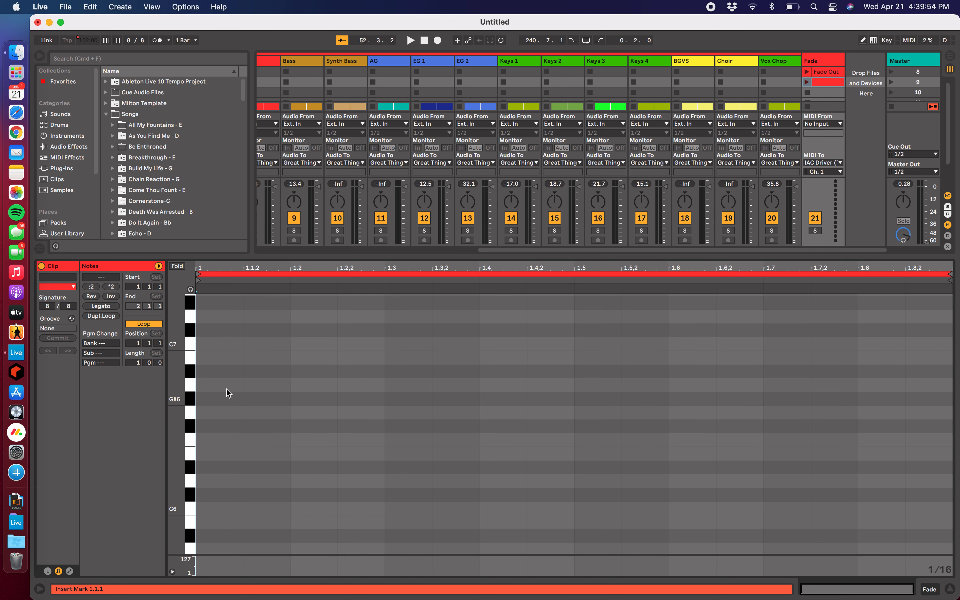
{"action": "double_click", "coordinate": [202, 335]}
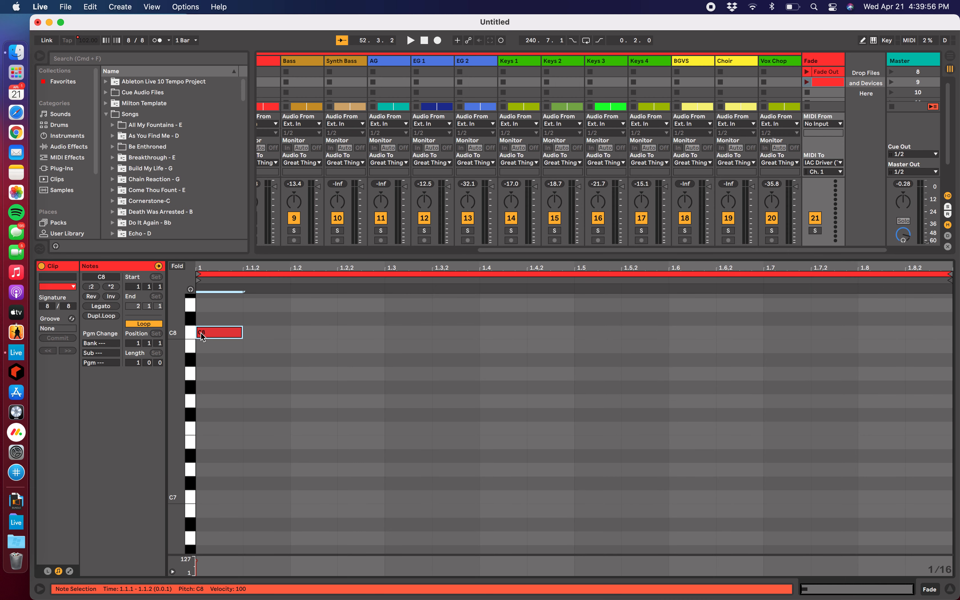
{"action": "left_click_drag", "start_coordinate": [256, 332], "coordinate": [865, 324]}
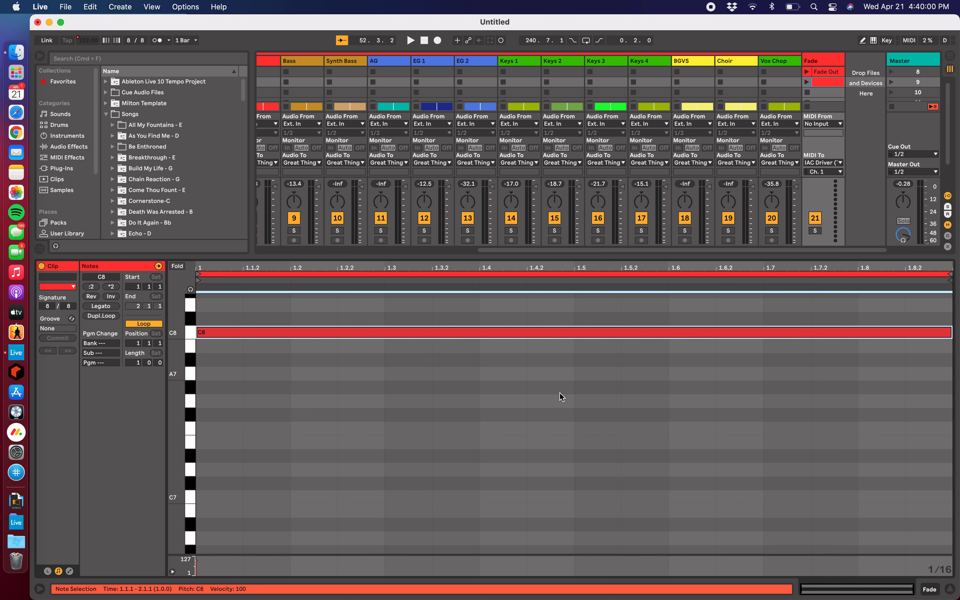
Step: Draw a 7 - Volume MIDI control envelope in the new clip, rising from the minimum at its start to 100 at its end
{"action": "left_click", "coordinate": [70, 572]}
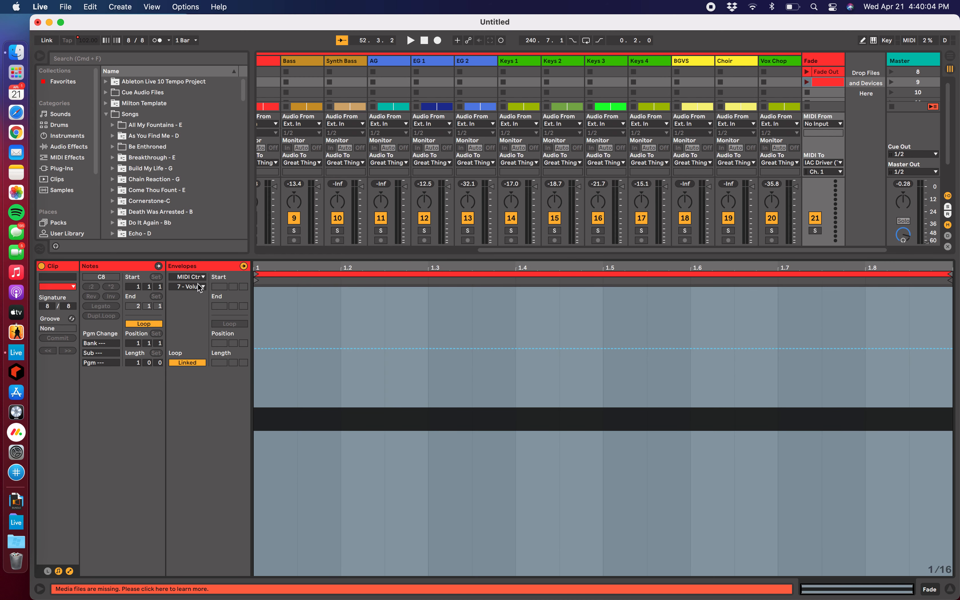
{"action": "left_click", "coordinate": [257, 349]}
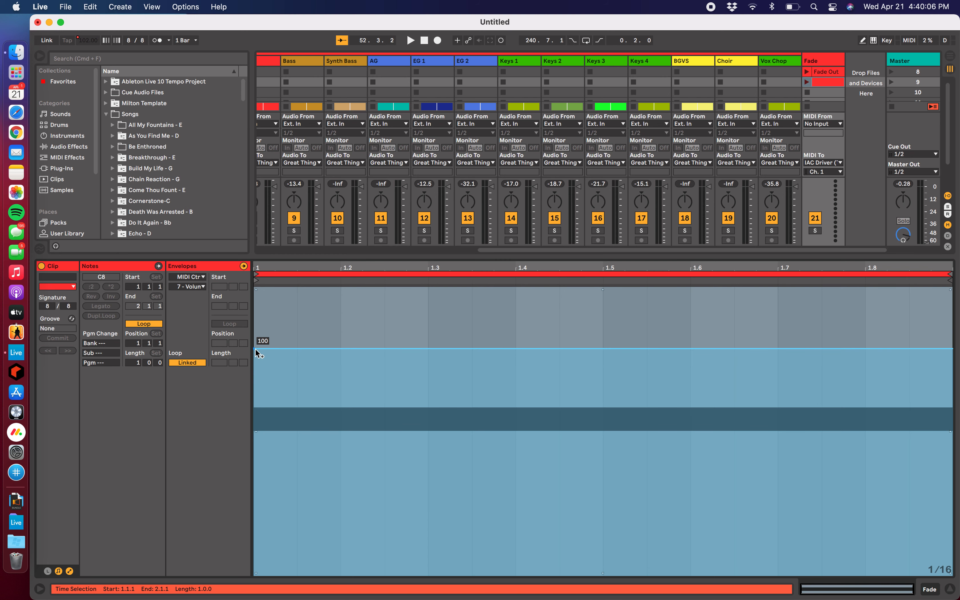
{"action": "left_click", "coordinate": [255, 349]}
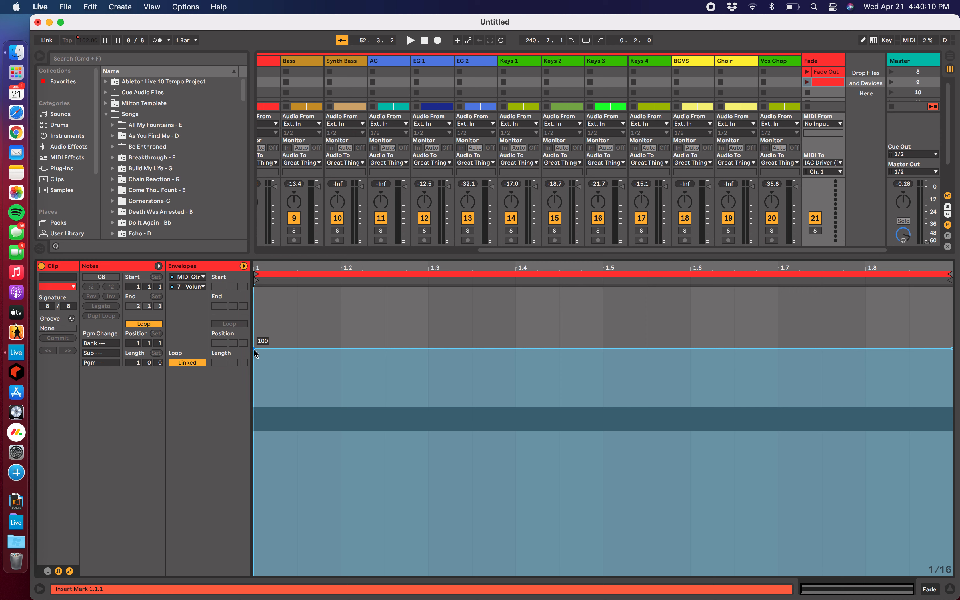
{"action": "left_click_drag", "start_coordinate": [256, 349], "coordinate": [256, 571]}
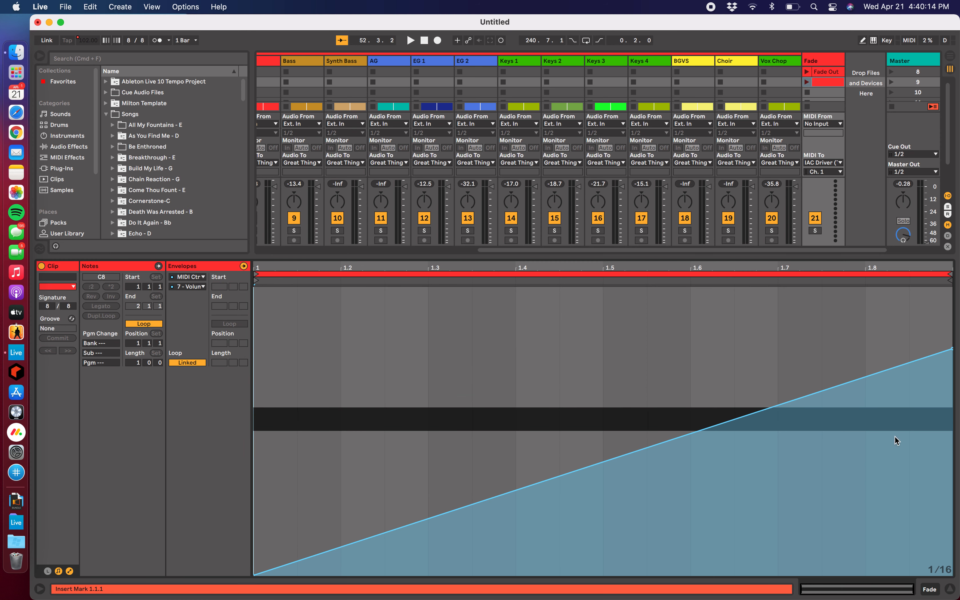
{"action": "left_click", "coordinate": [951, 588]}
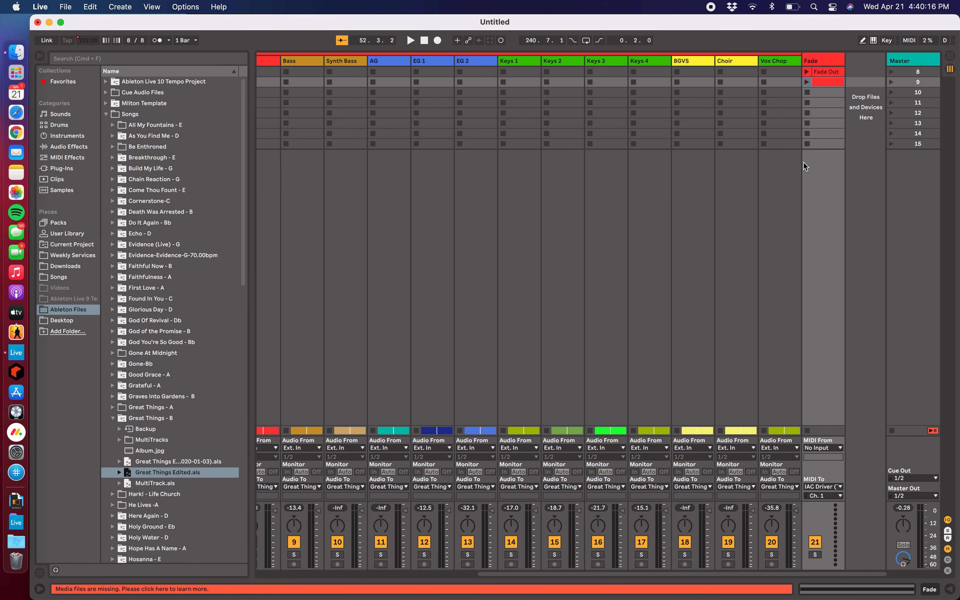
Step: Rename the scene 9 clip on the Fade track as Fade In
{"action": "double_click", "coordinate": [826, 83]}
{"action": "key", "text": "cmd+r"}
{"action": "type", "text": "Fade In"}
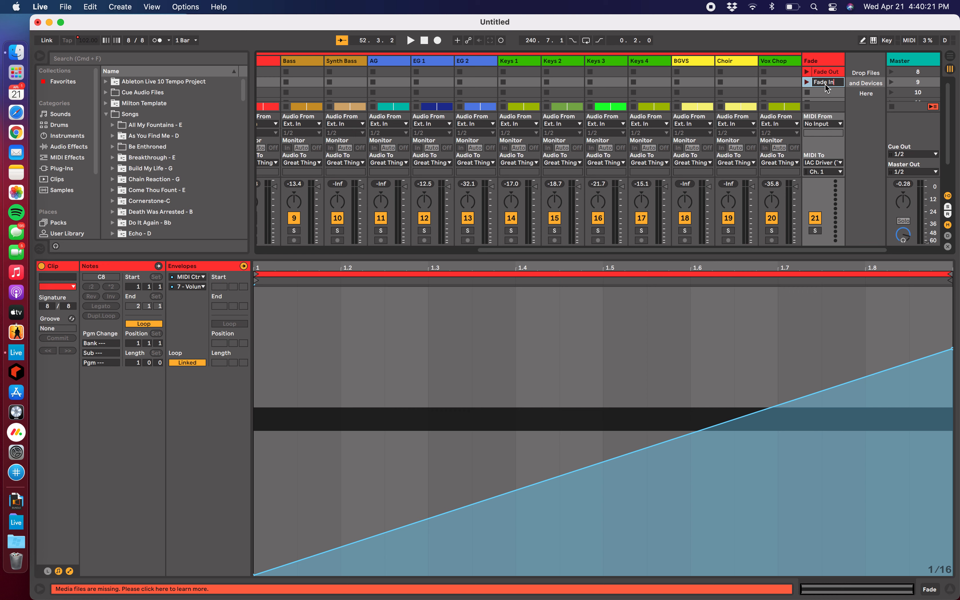
{"action": "key", "text": "Return"}
Step: Map the U key to launch the Fade In clip on the Fade track
{"action": "left_click", "coordinate": [892, 42]}
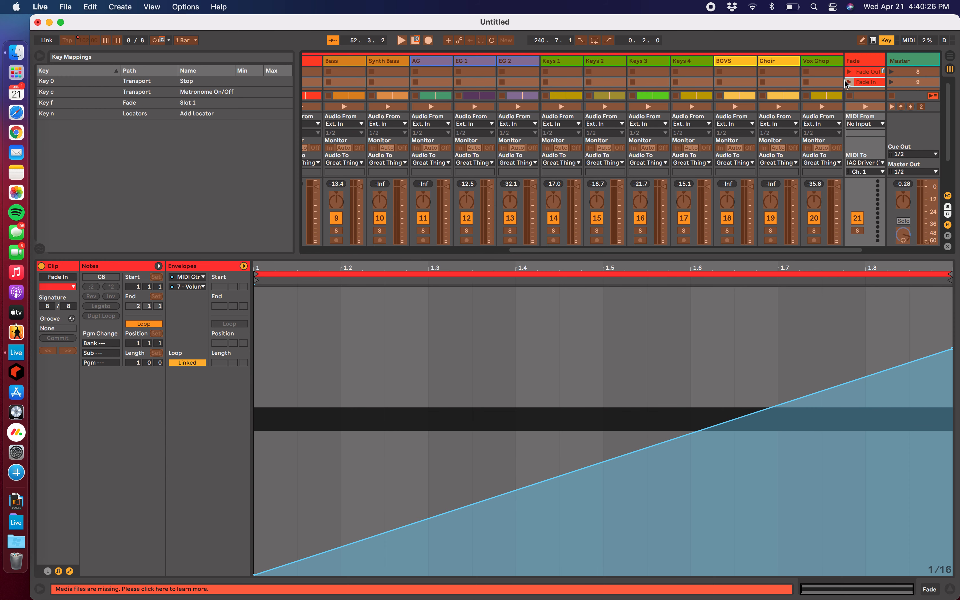
{"action": "key", "text": "v"}
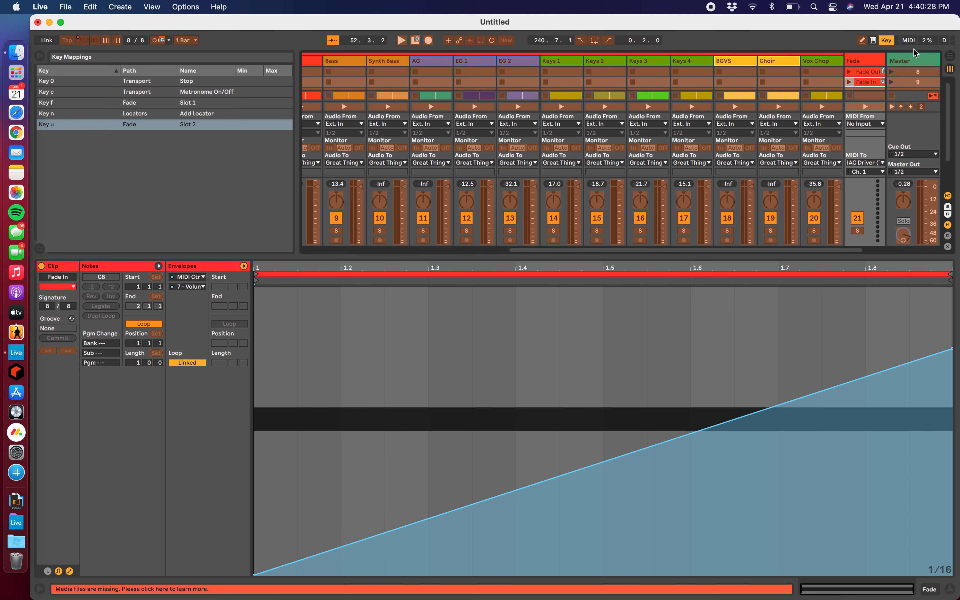
{"action": "left_click", "coordinate": [887, 41]}
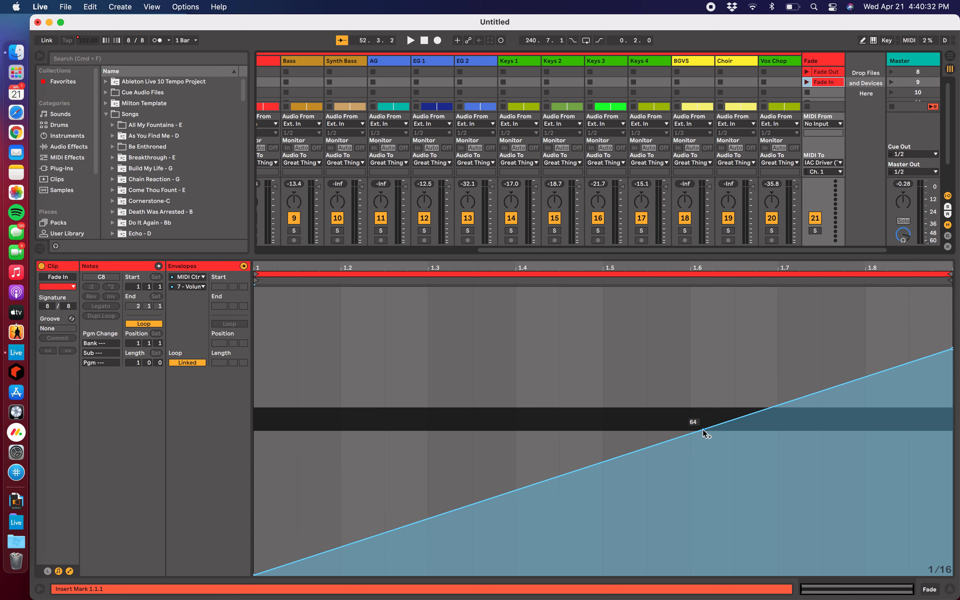
Step: Play the arrangement from about bar 47 to test the key-triggered fade clips, and stop playback
{"action": "key", "text": "Tab"}
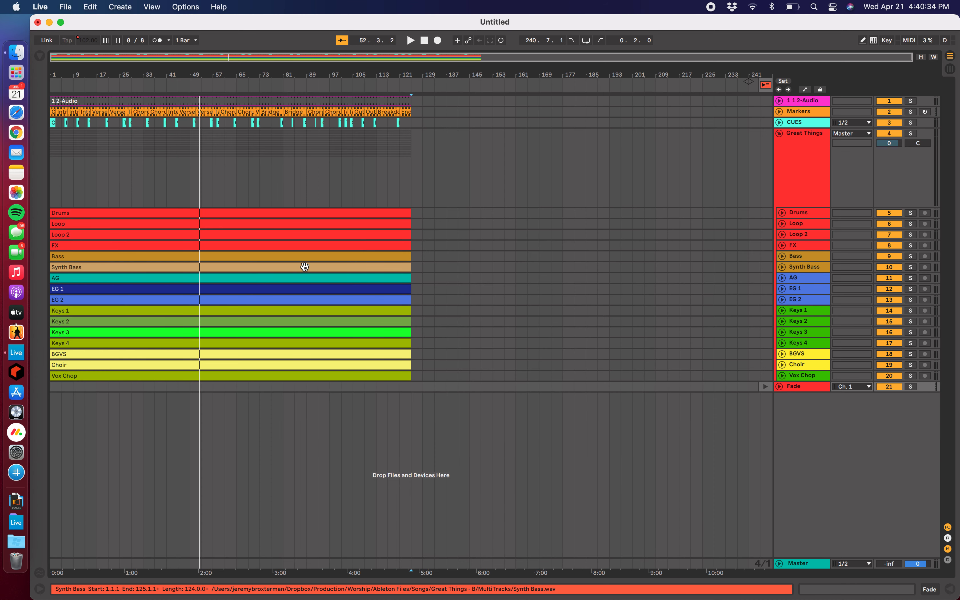
{"action": "left_click", "coordinate": [186, 86]}
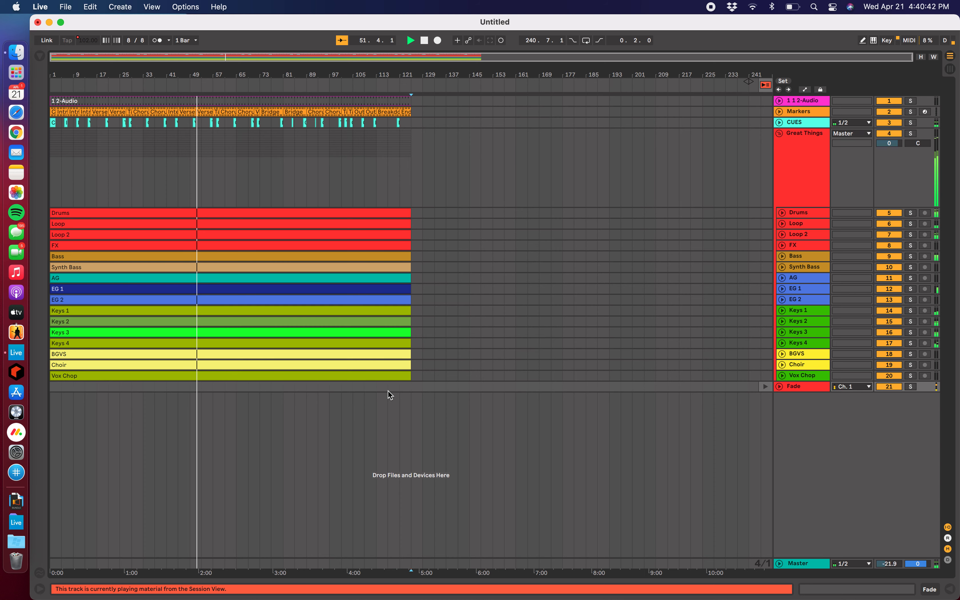
{"action": "key", "text": "space"}
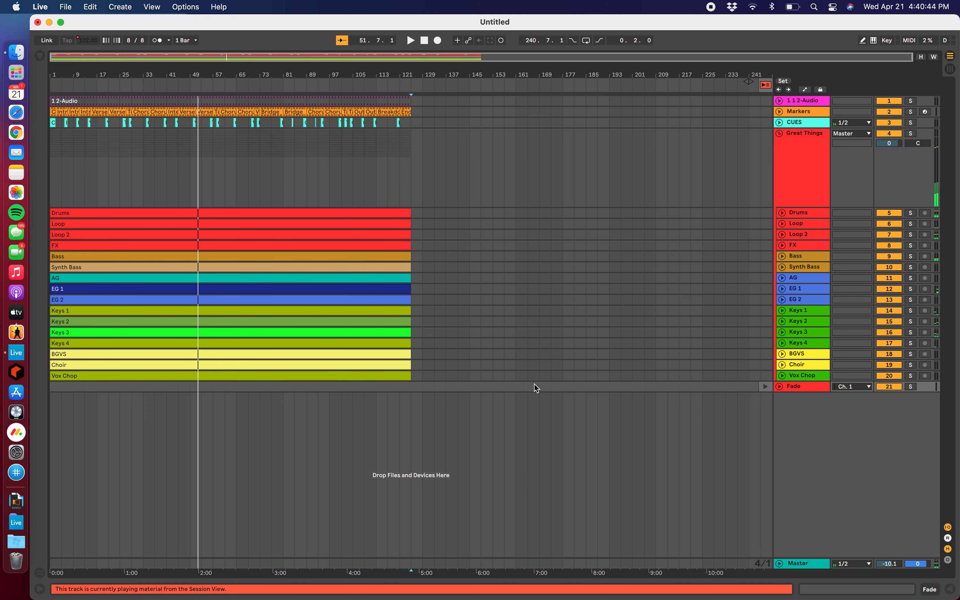
Step: Turn off looping for both the Fade In and Fade Out clips on the Fade track
{"action": "key", "text": "Tab"}
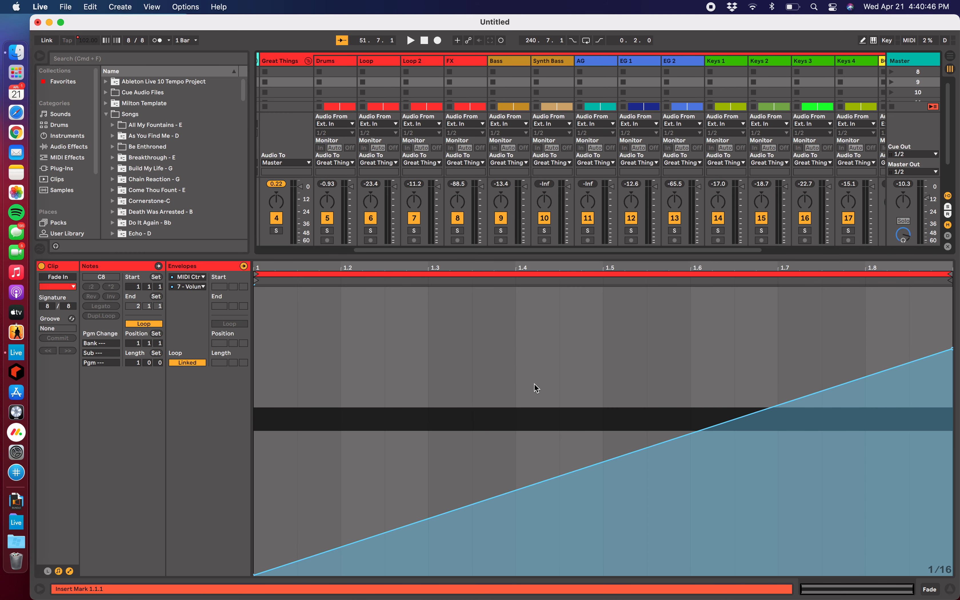
{"action": "left_click", "coordinate": [151, 326]}
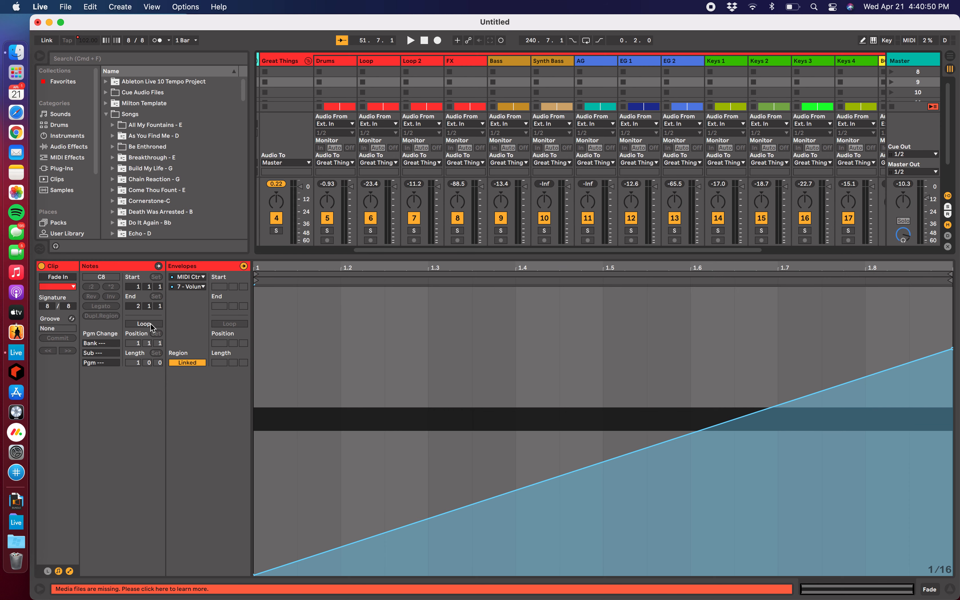
{"action": "scroll", "coordinate": [760, 152], "scroll_direction": "right", "scroll_amount": 5}
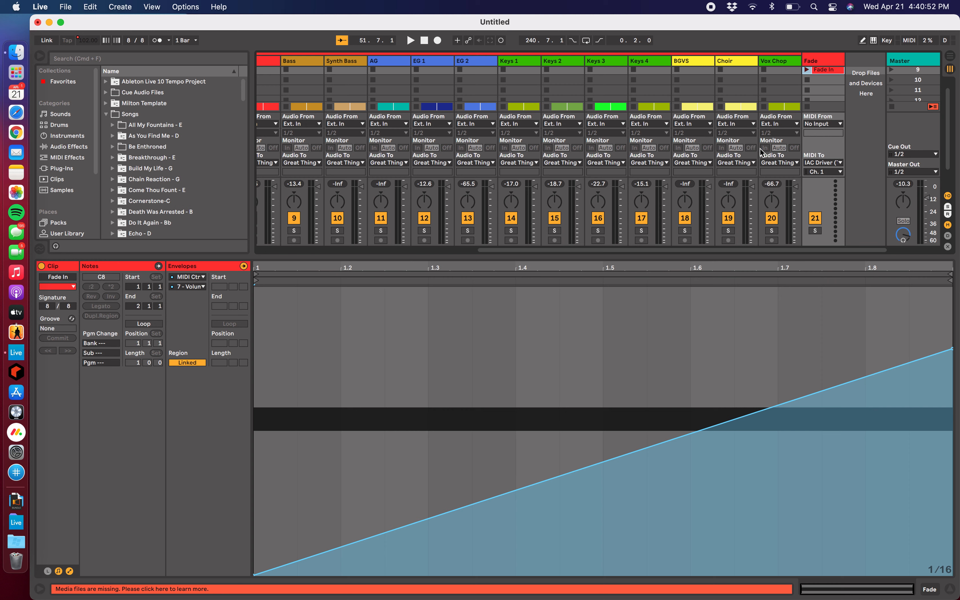
{"action": "scroll", "coordinate": [813, 138], "scroll_direction": "up", "scroll_amount": 1}
{"action": "left_click", "coordinate": [825, 73]}
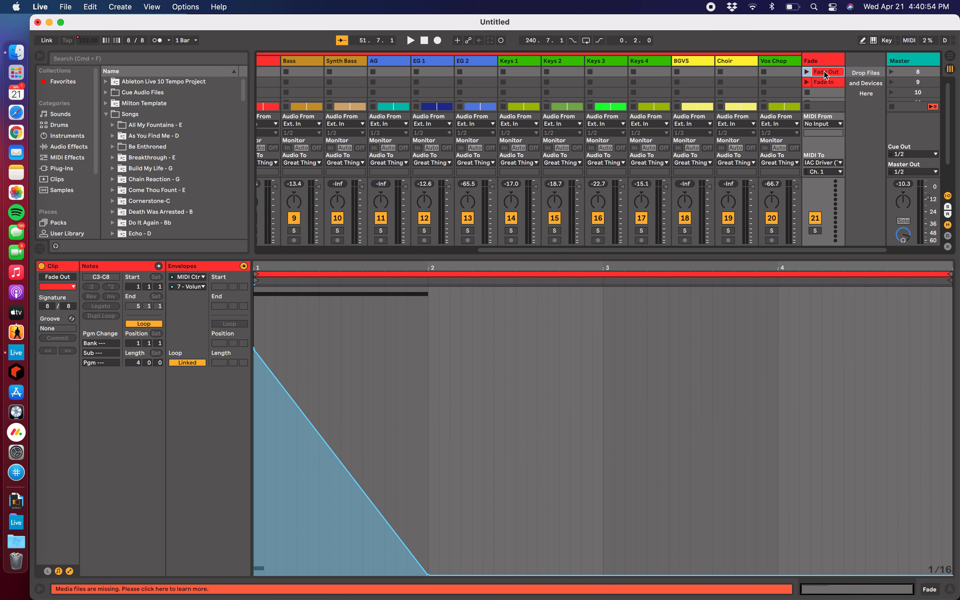
{"action": "left_click", "coordinate": [145, 324]}
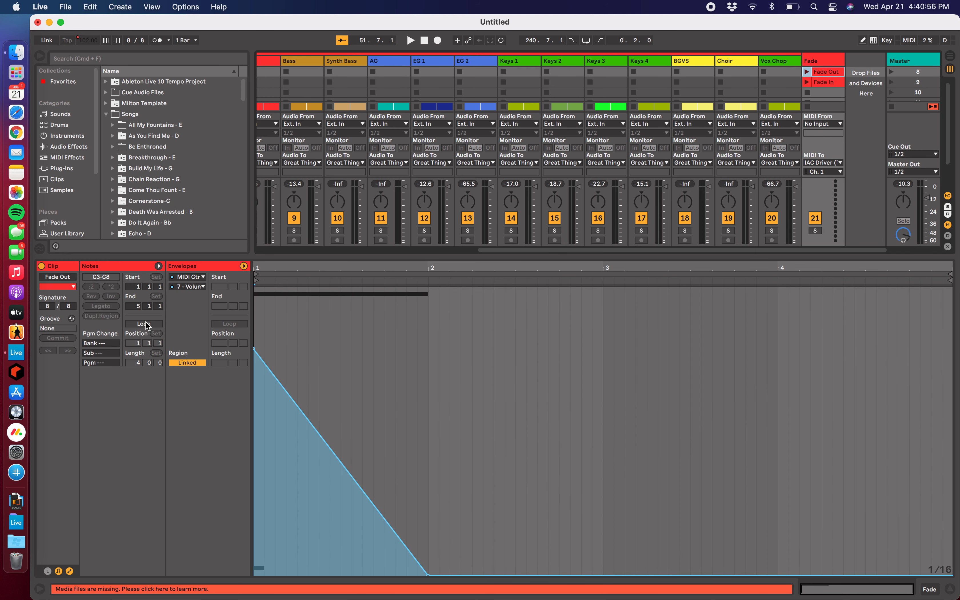
{"action": "left_click", "coordinate": [834, 82]}
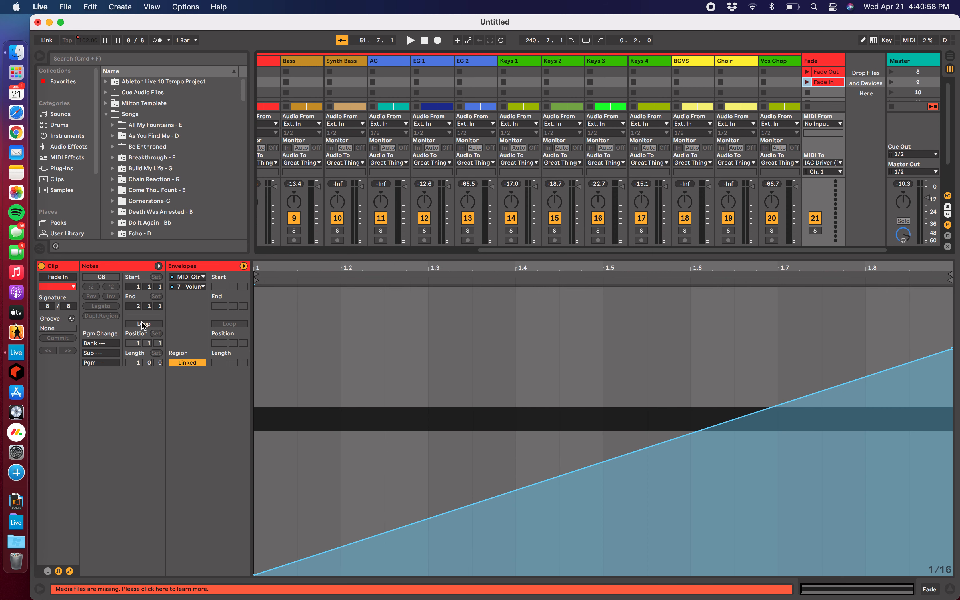
{"action": "left_click", "coordinate": [832, 73]}
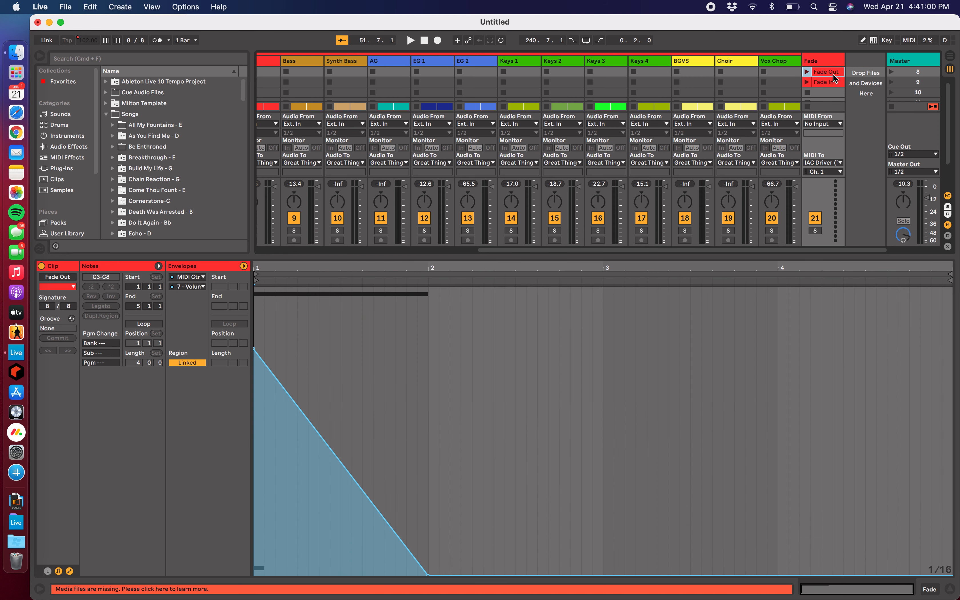
{"action": "left_click", "coordinate": [833, 81]}
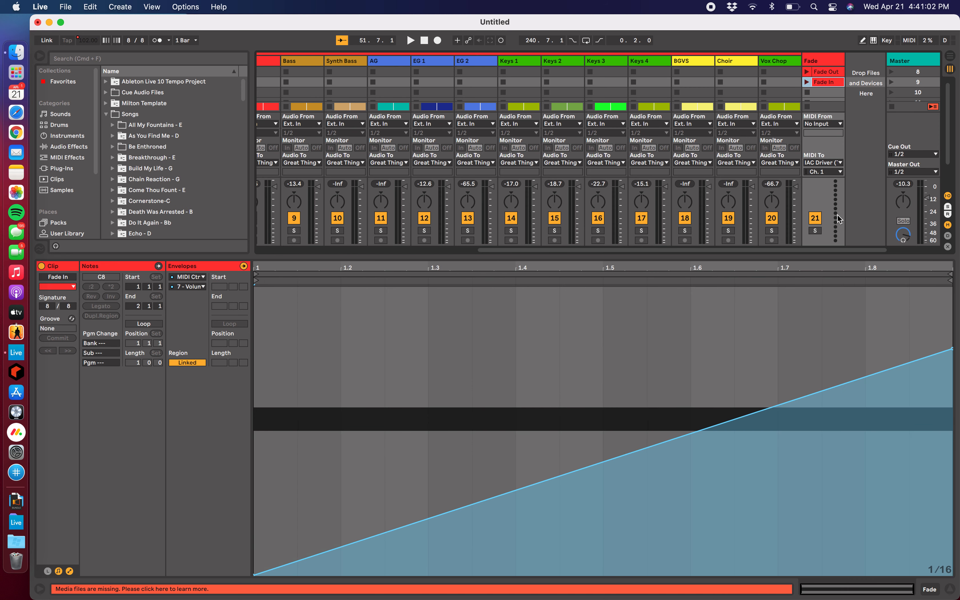
Step: Play the arrangement from about bar 39 to retest the fades with the unlooped clips, and stop playback
{"action": "key", "text": "Tab"}
{"action": "left_click", "coordinate": [159, 87]}
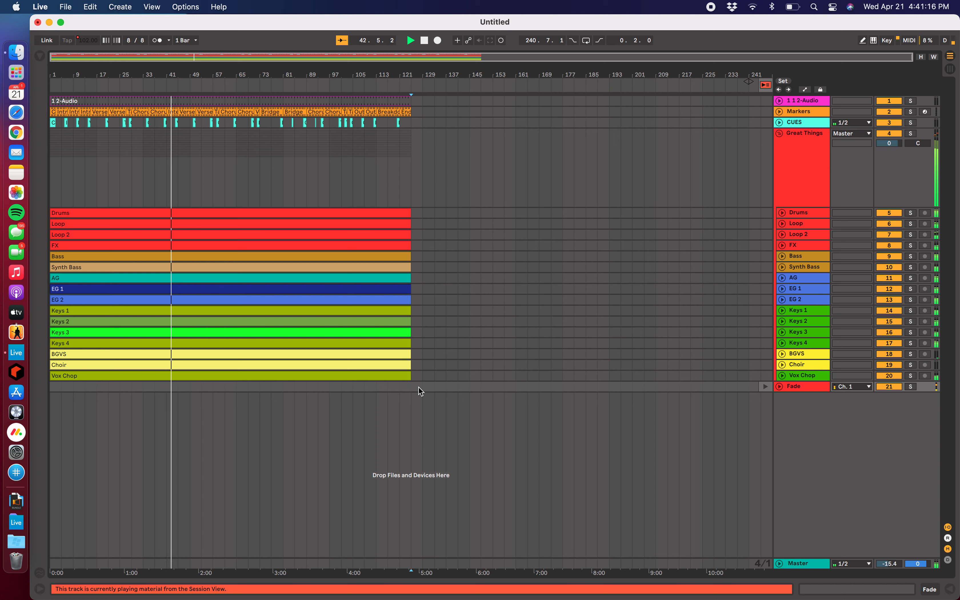
{"action": "key", "text": "space"}
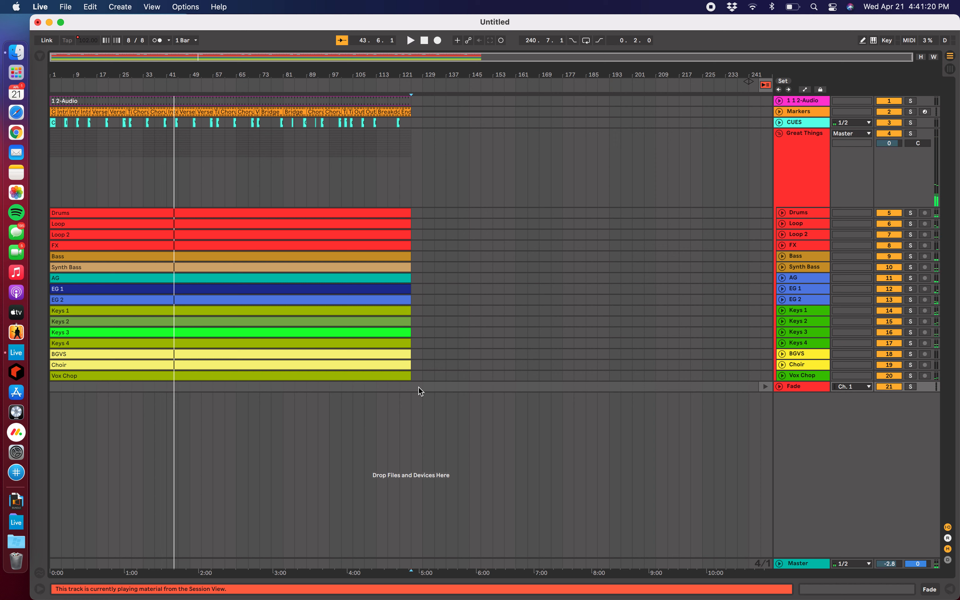